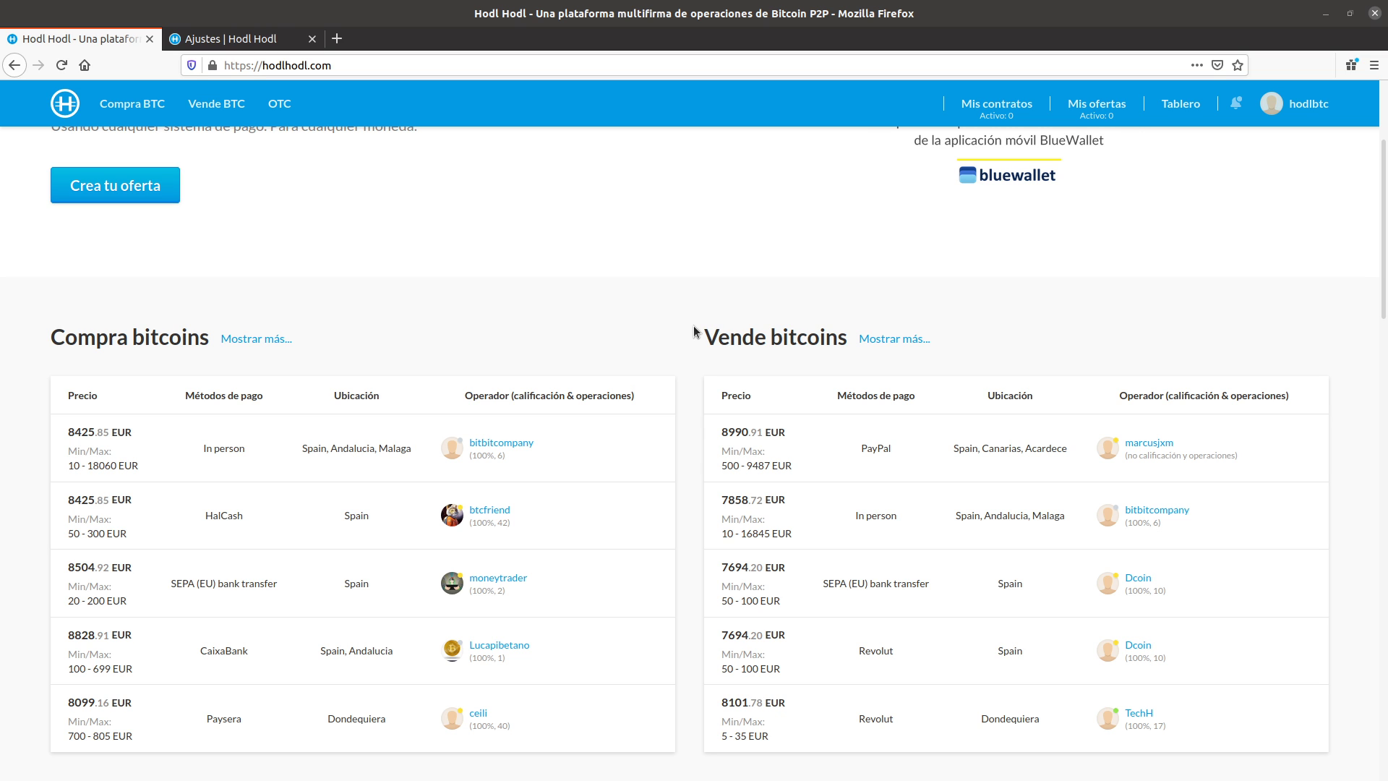
# Step: Filter the bitcoin buying offers for Spain by payment type Bank wire and payment method Bunq
pyautogui.scroll(-4, 692, 326)
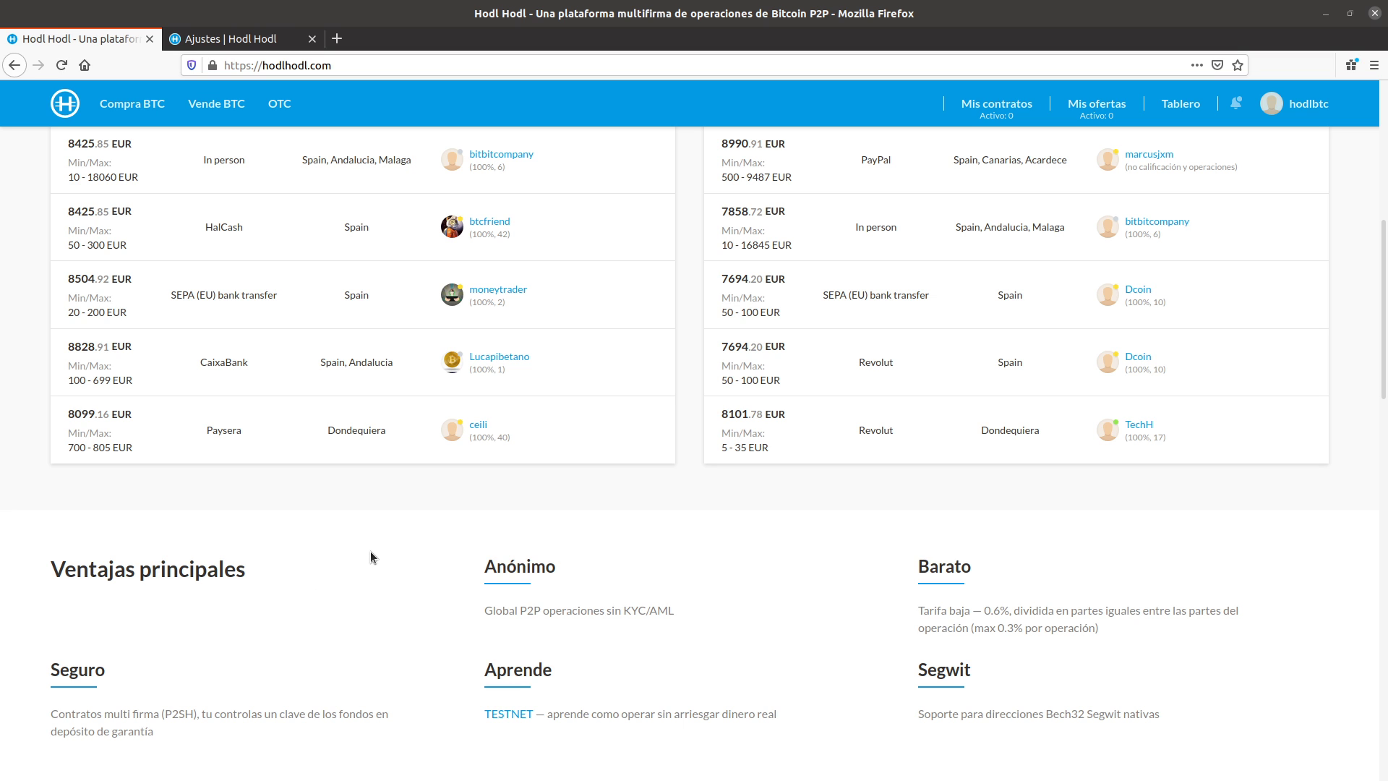
pyautogui.scroll(2, 406, 513)
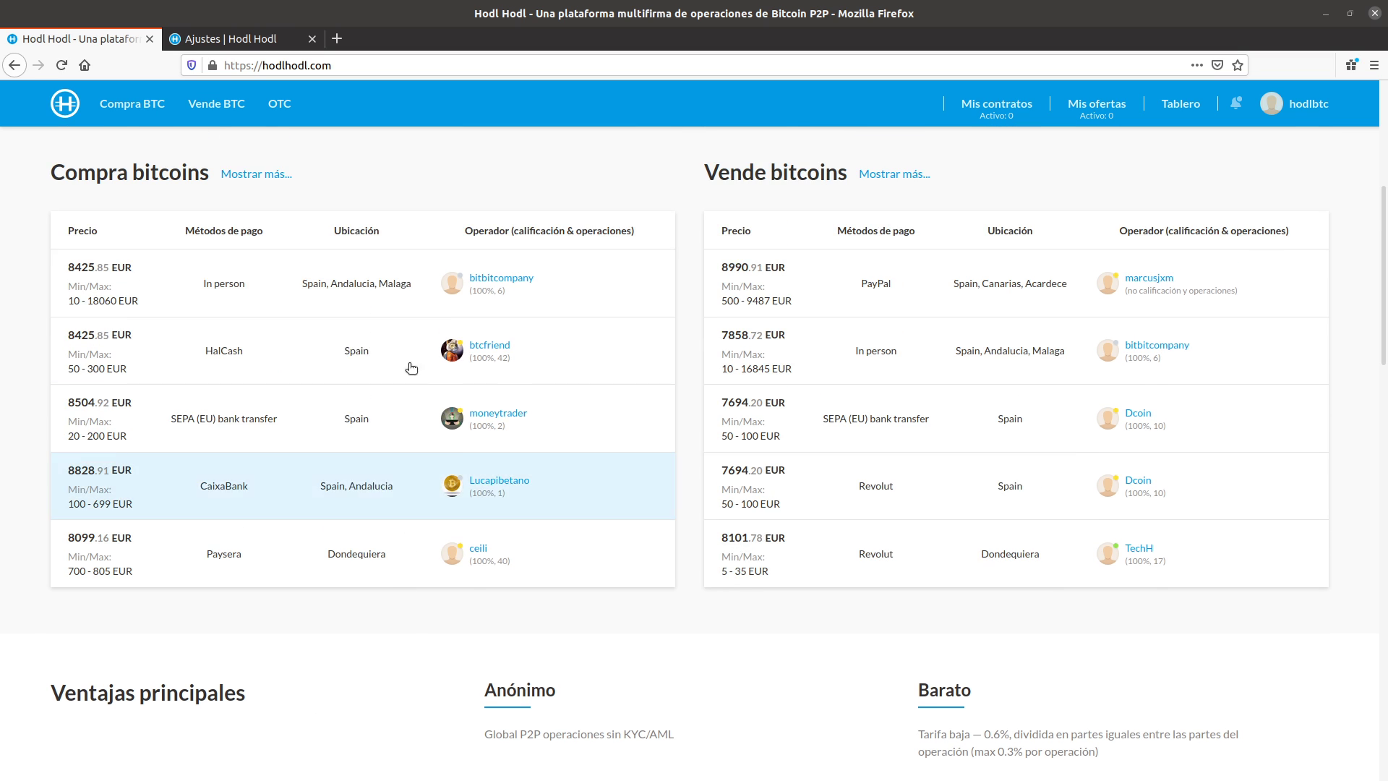
pyautogui.scroll(5, 419, 166)
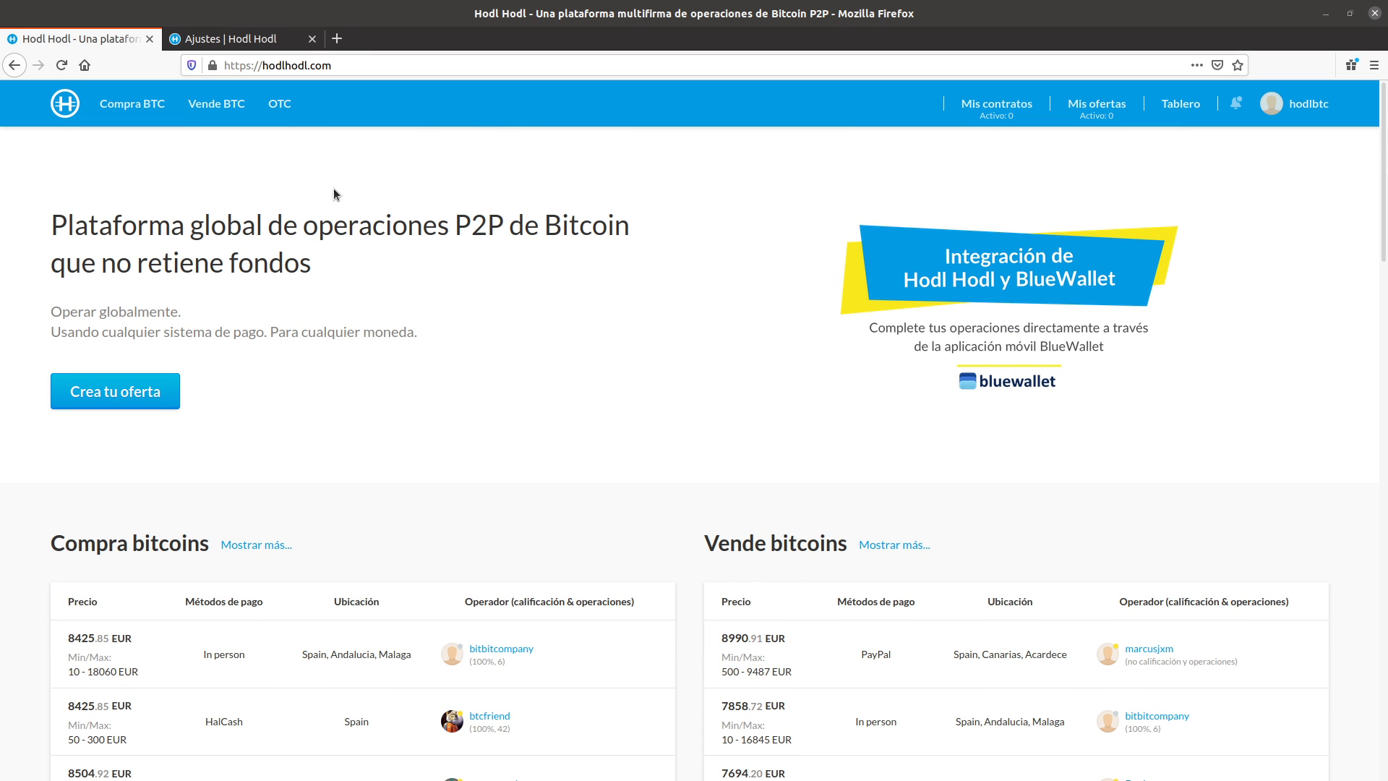
pyautogui.click(120, 110)
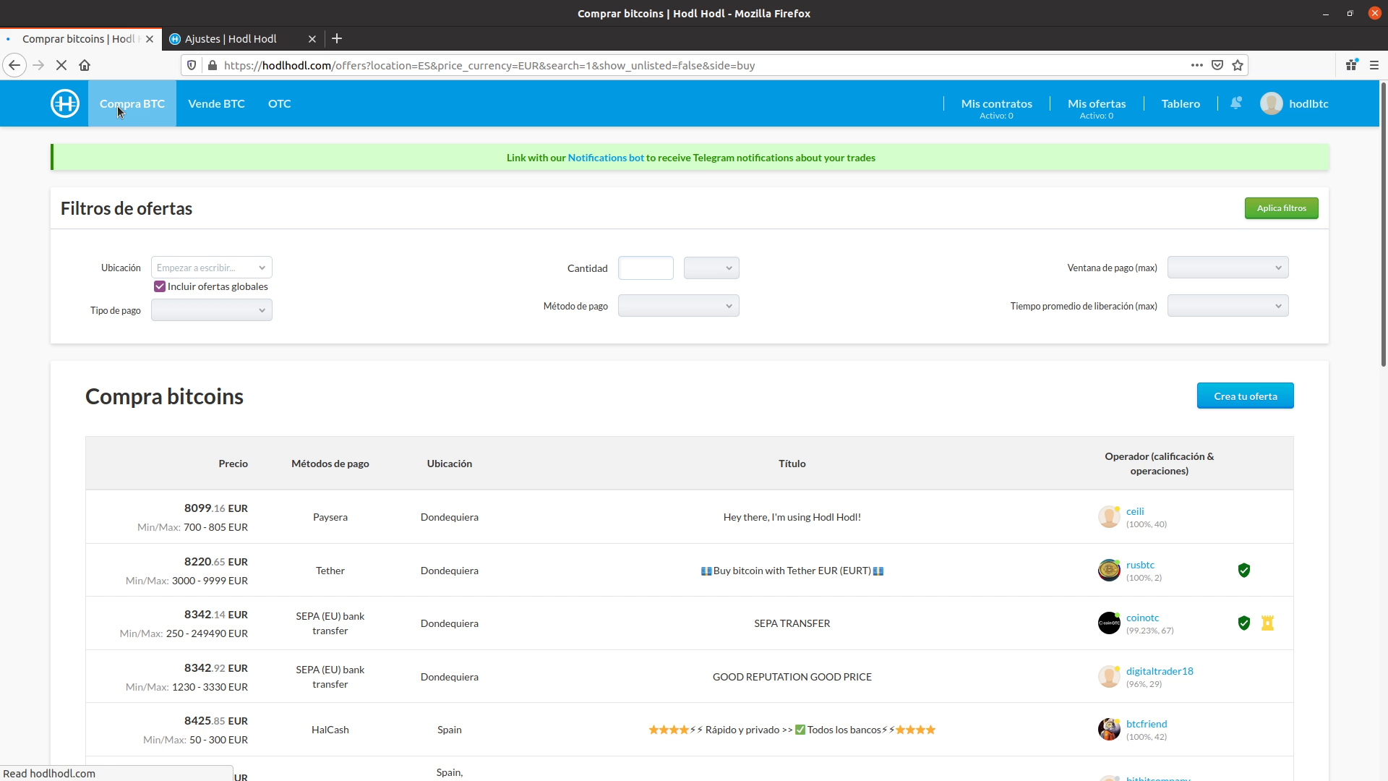
pyautogui.click(209, 316)
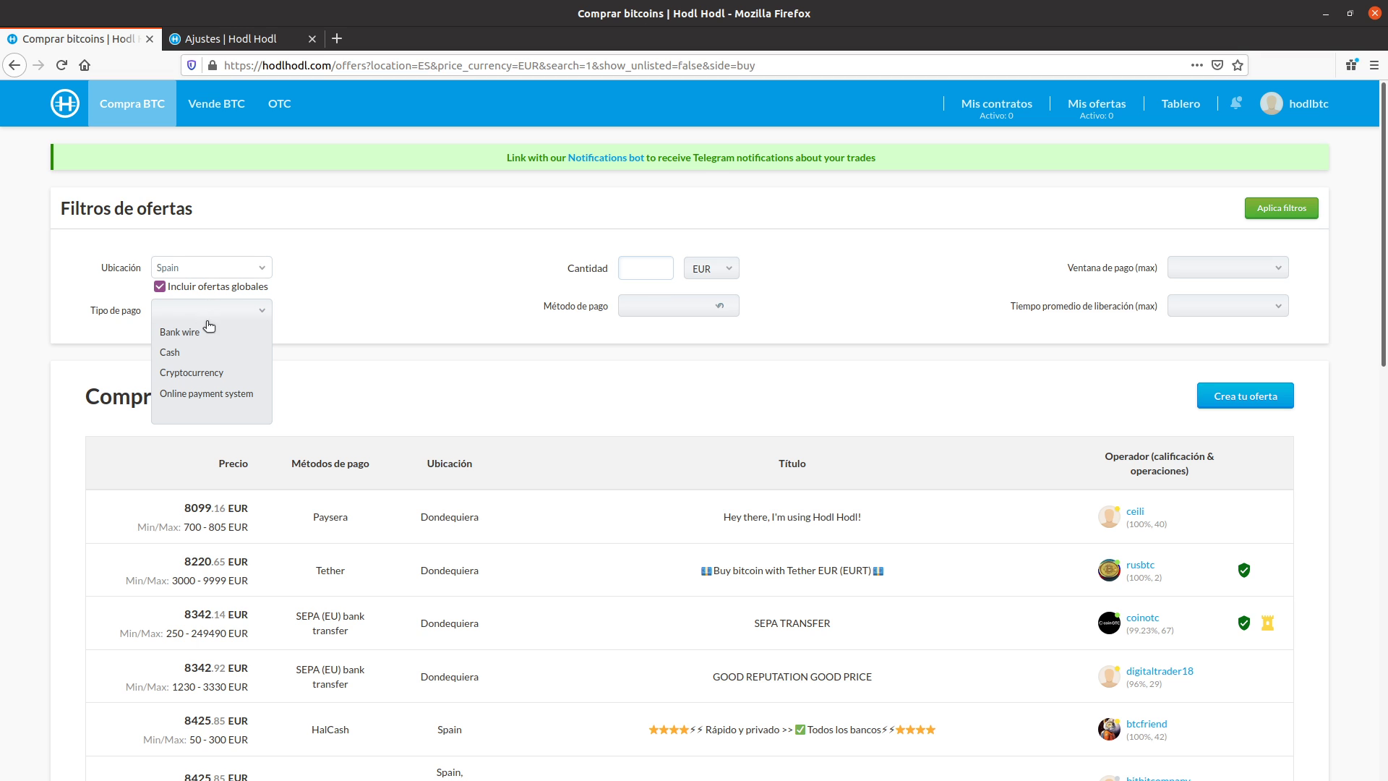
pyautogui.click(202, 333)
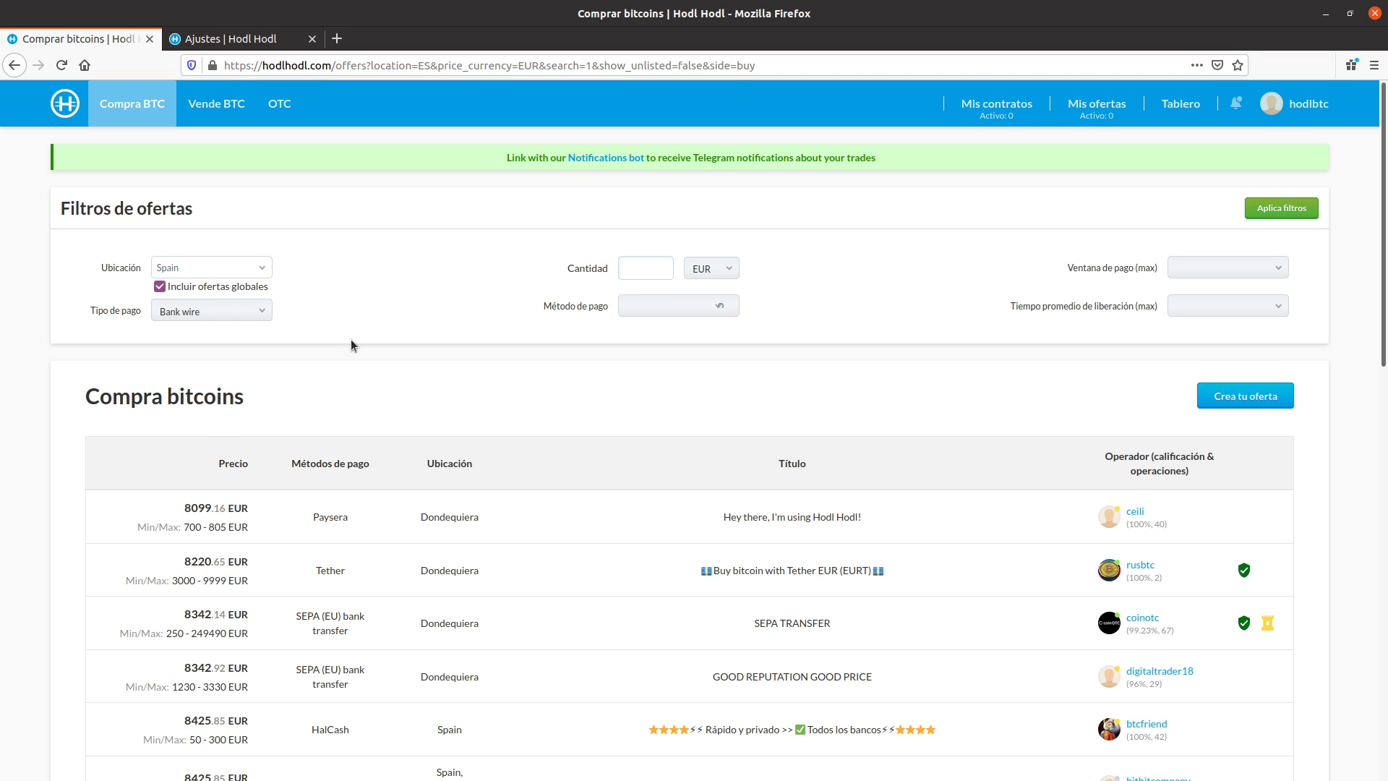
pyautogui.click(656, 319)
pyautogui.scroll(-3, 649, 383)
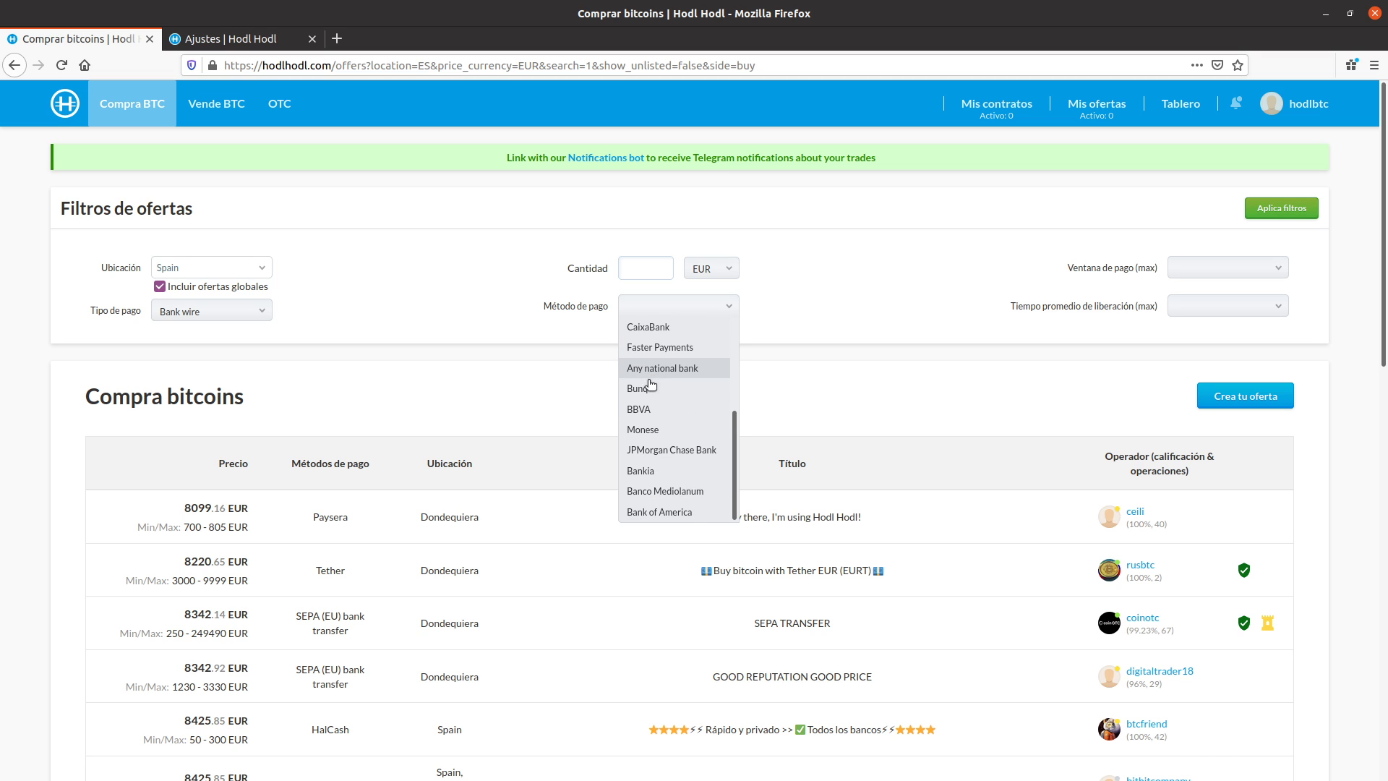
pyautogui.click(654, 390)
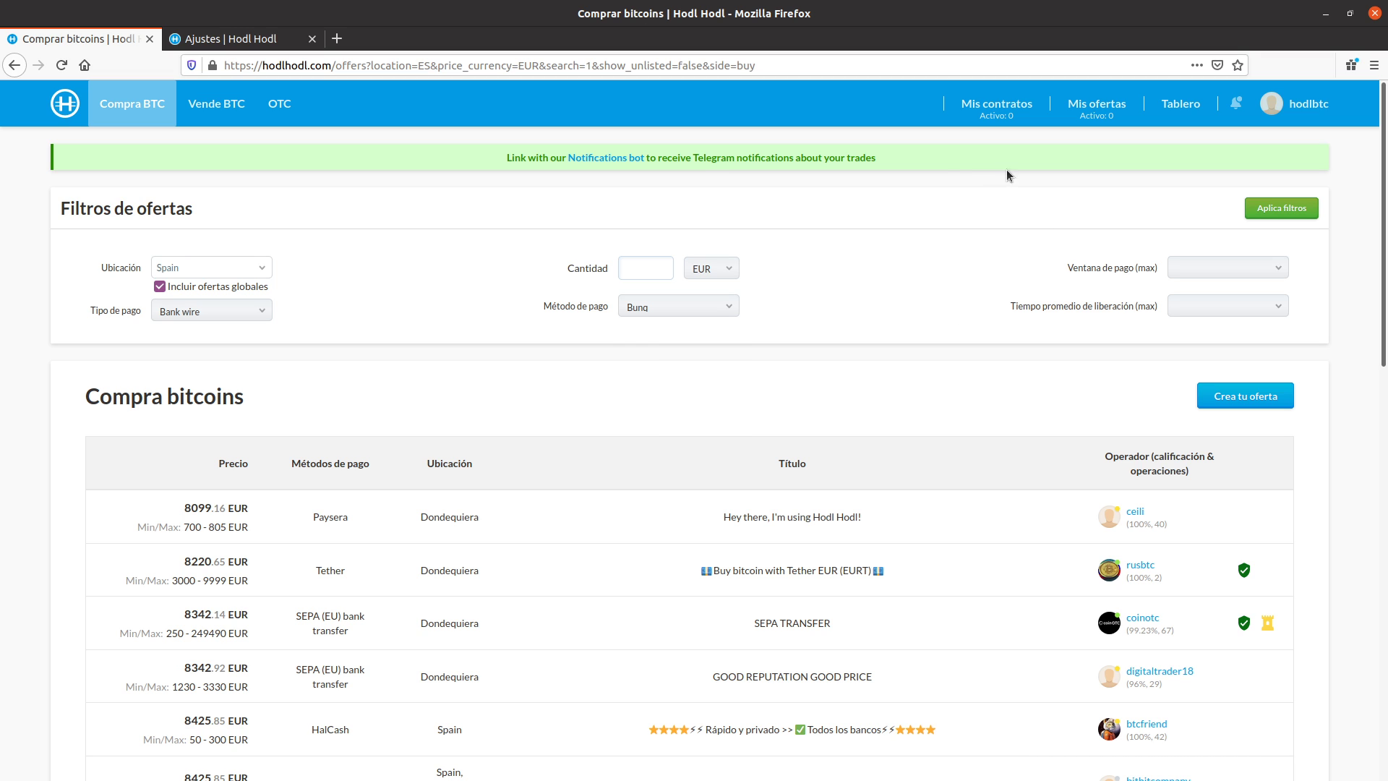
pyautogui.click(1281, 209)
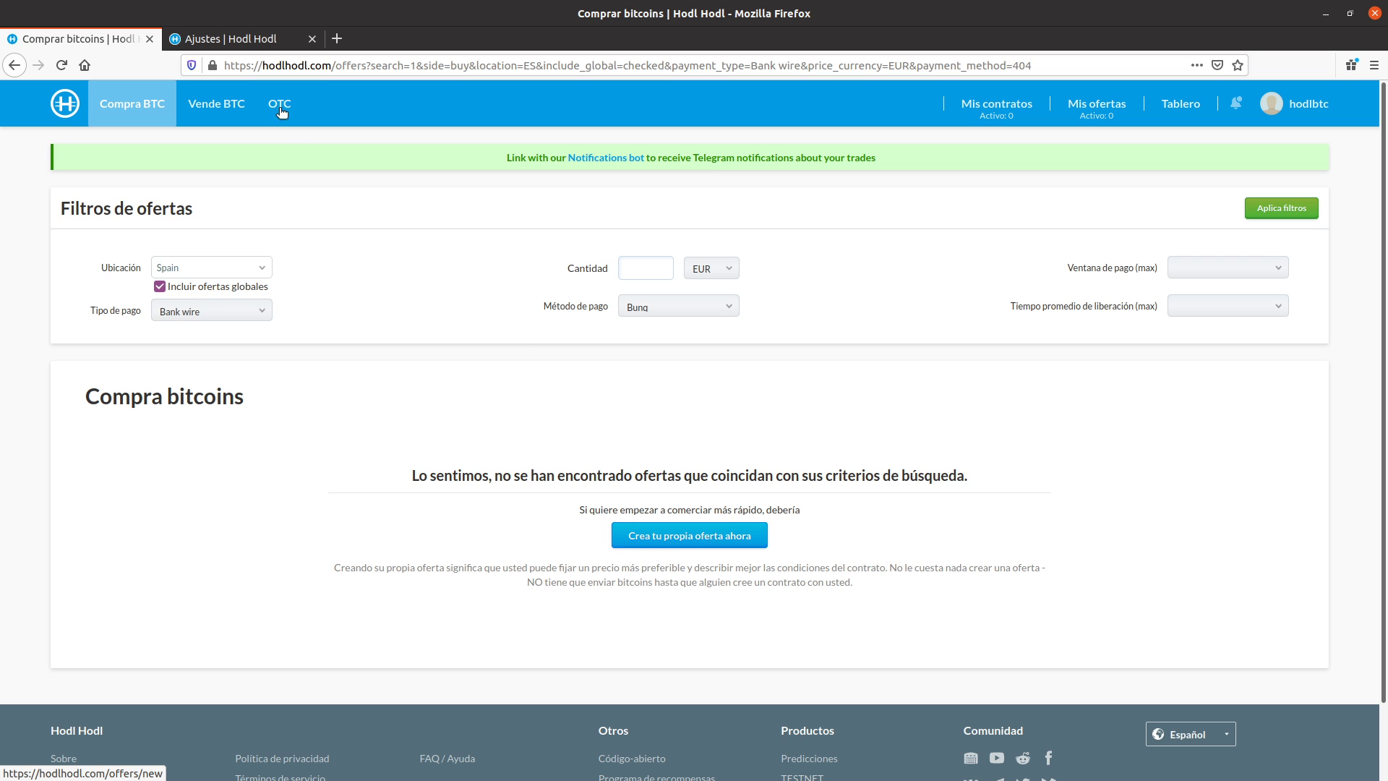
# Step: Go to the list of own offers and start a new BTC offer from there as a purchase
pyautogui.click(64, 104)
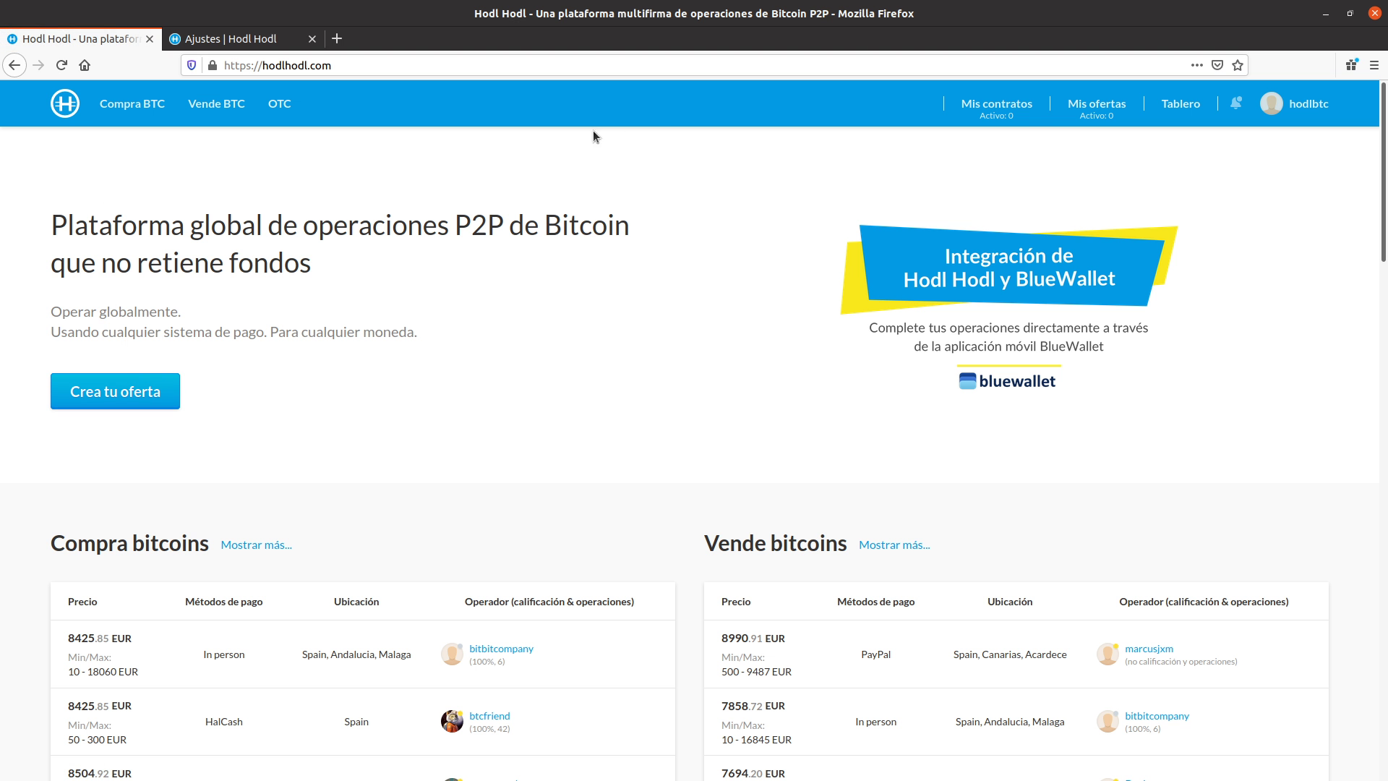
pyautogui.click(1097, 118)
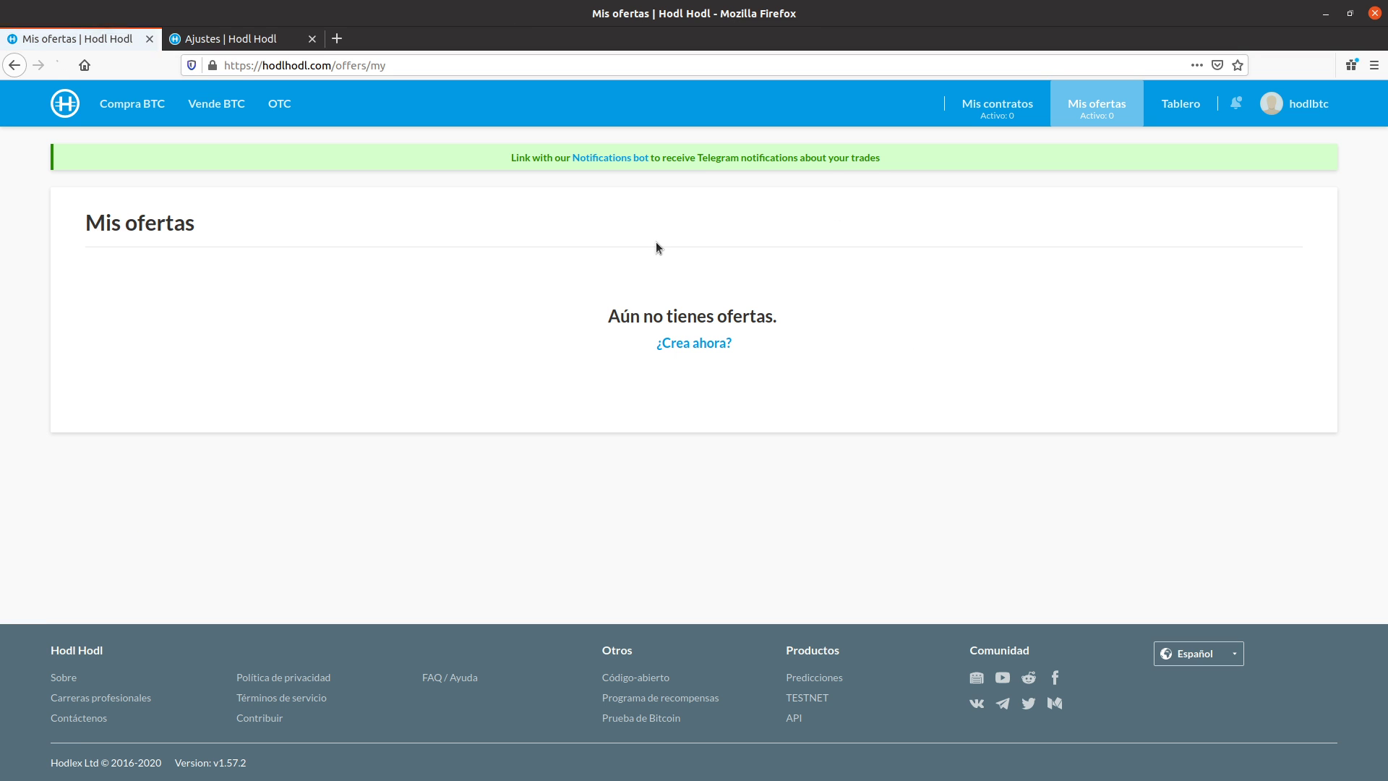
pyautogui.click(701, 344)
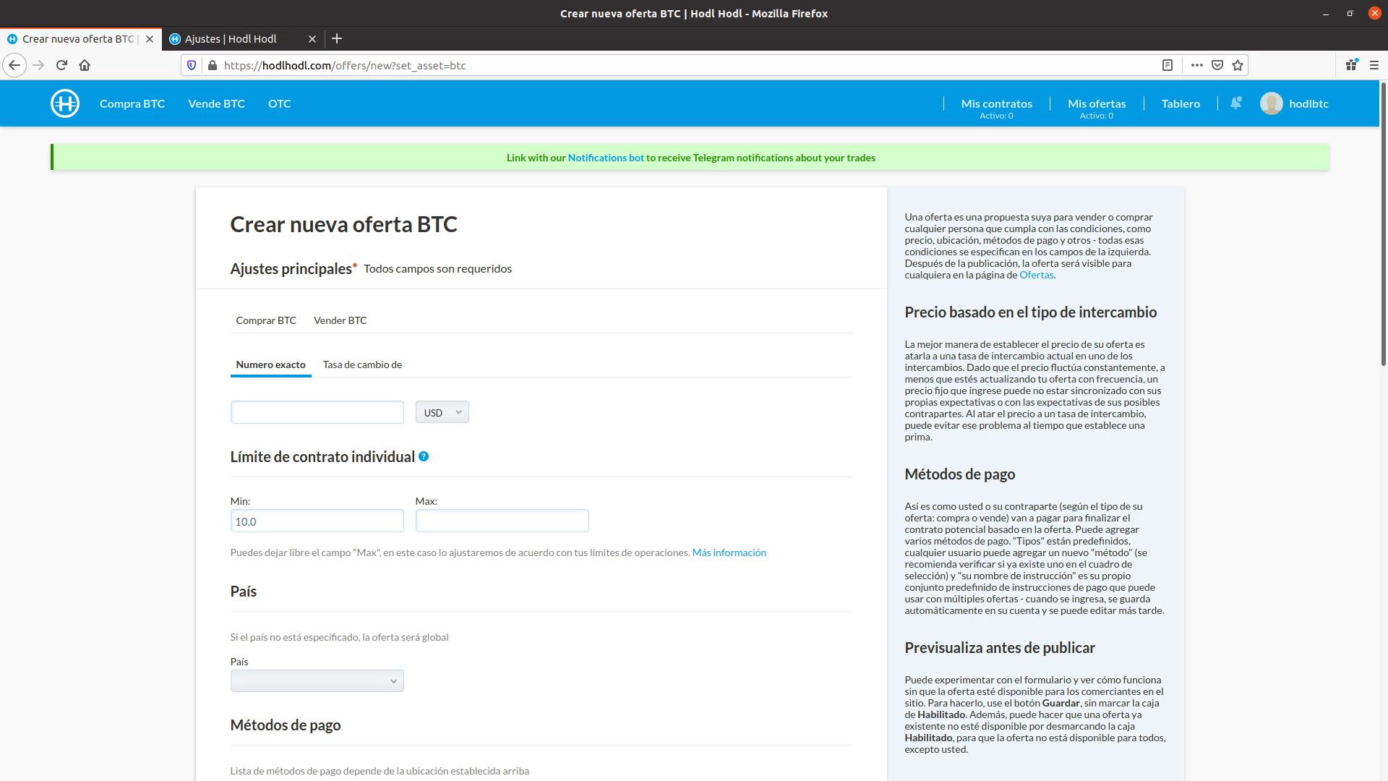
pyautogui.click(257, 325)
# Step: View the general dashboard, close its tab and open a new offer form from the home page
pyautogui.click(1182, 105)
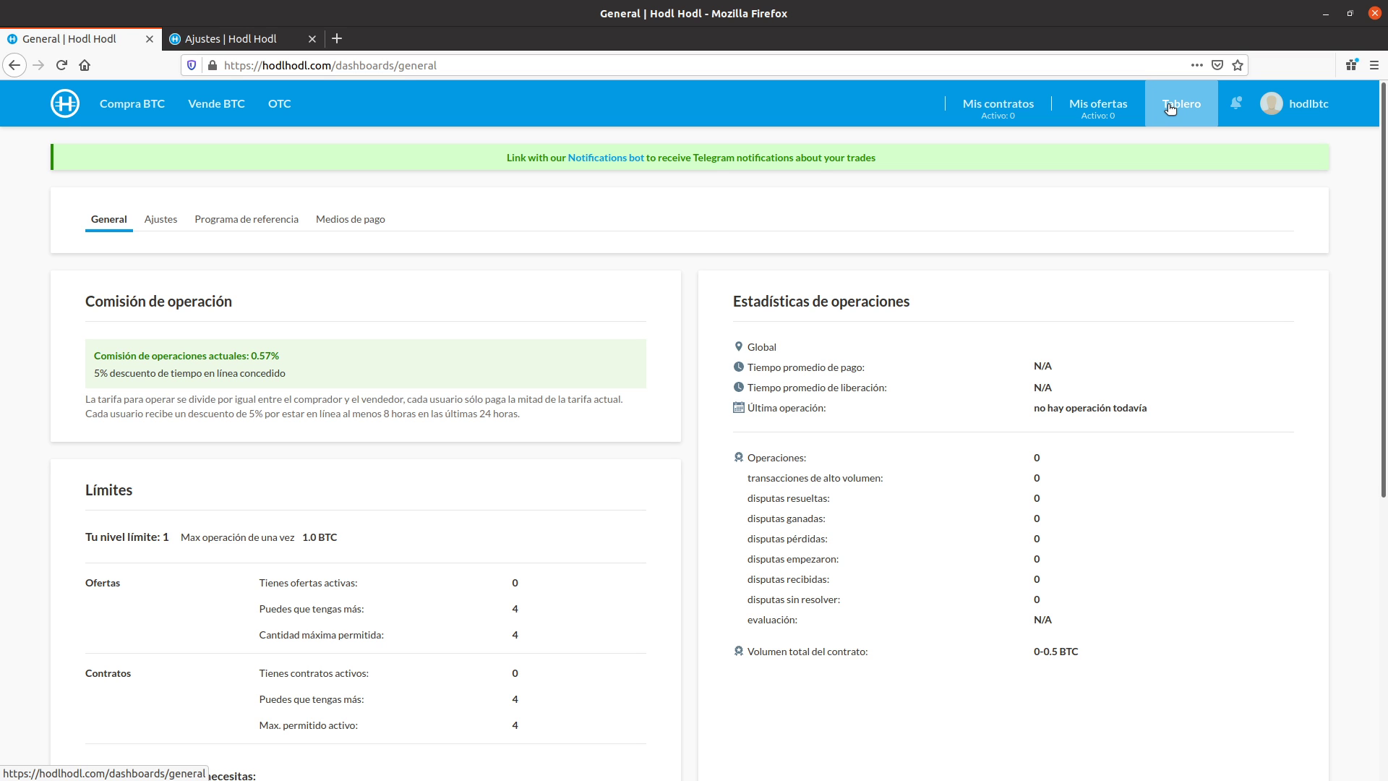
pyautogui.click(150, 37)
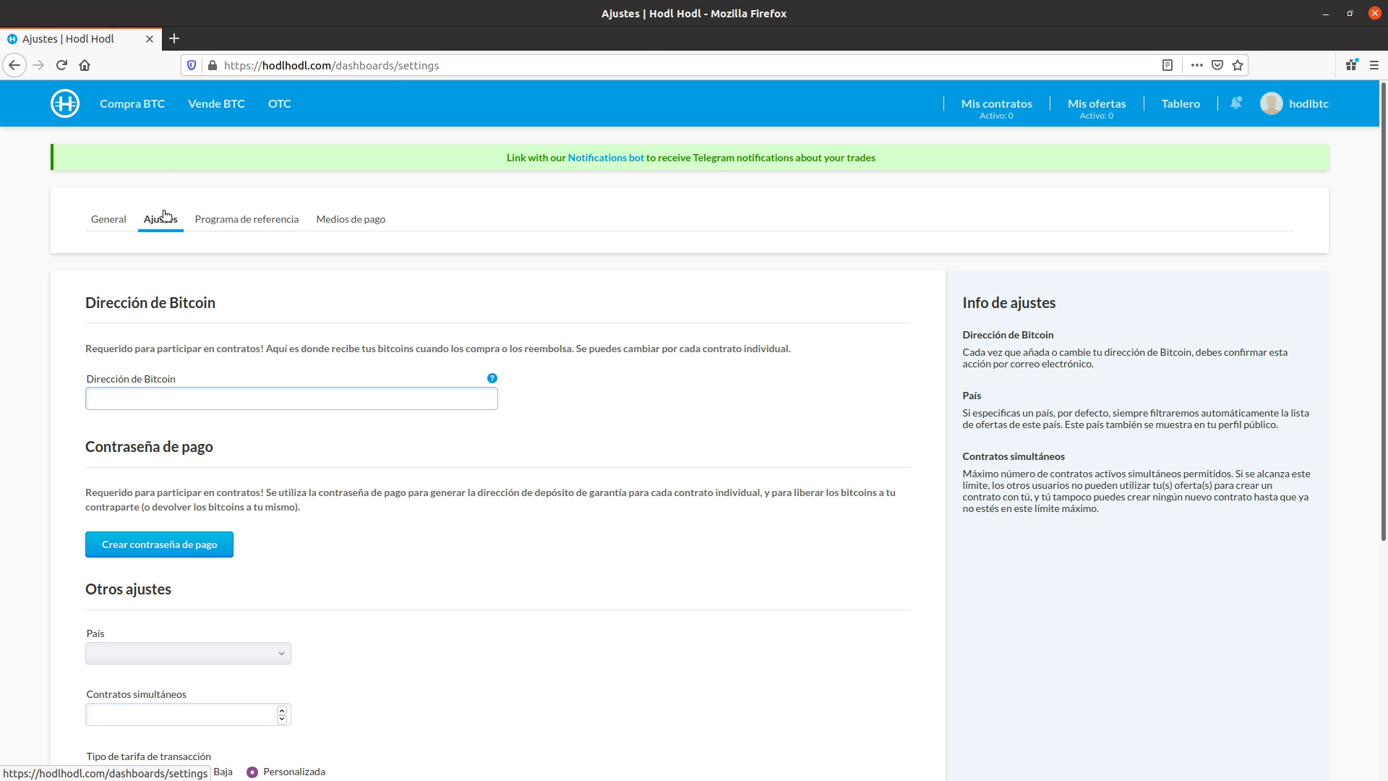
pyautogui.click(70, 108)
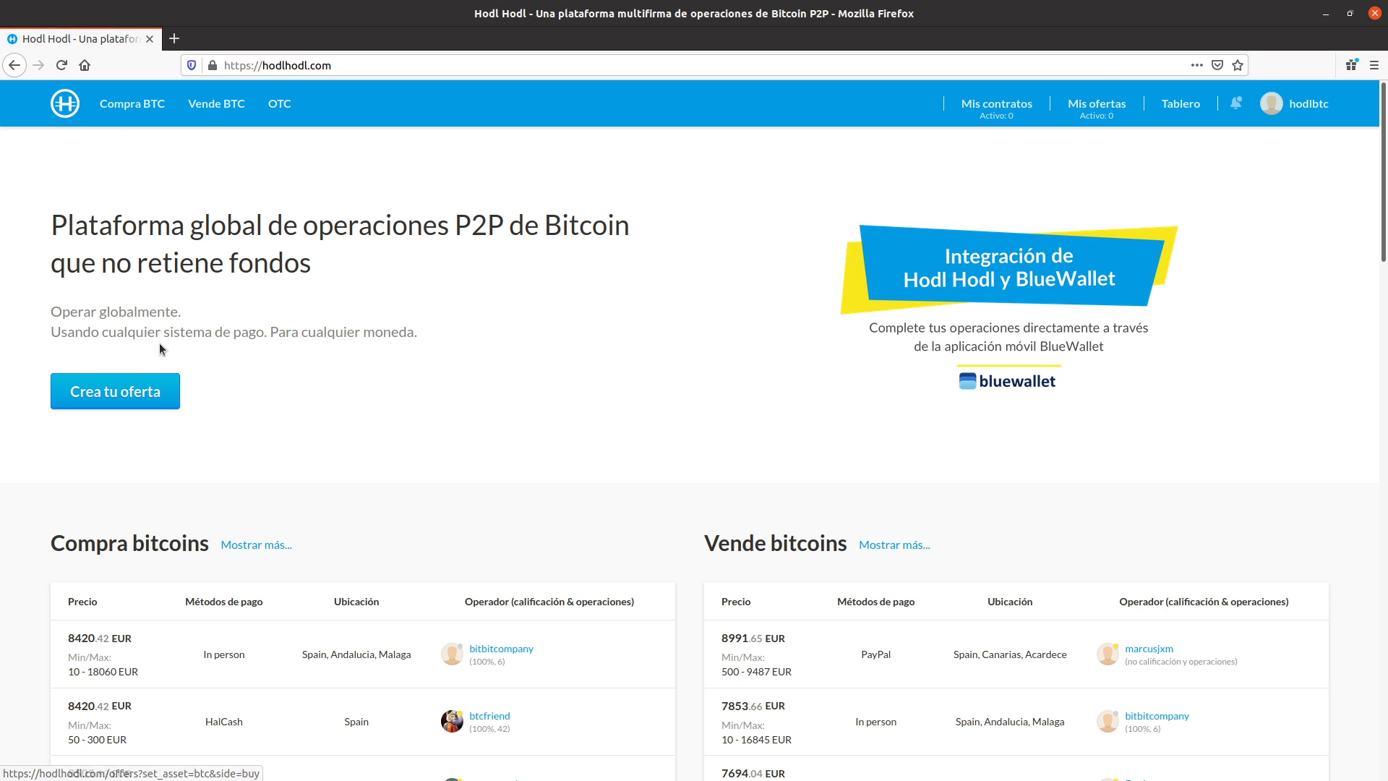
pyautogui.click(135, 385)
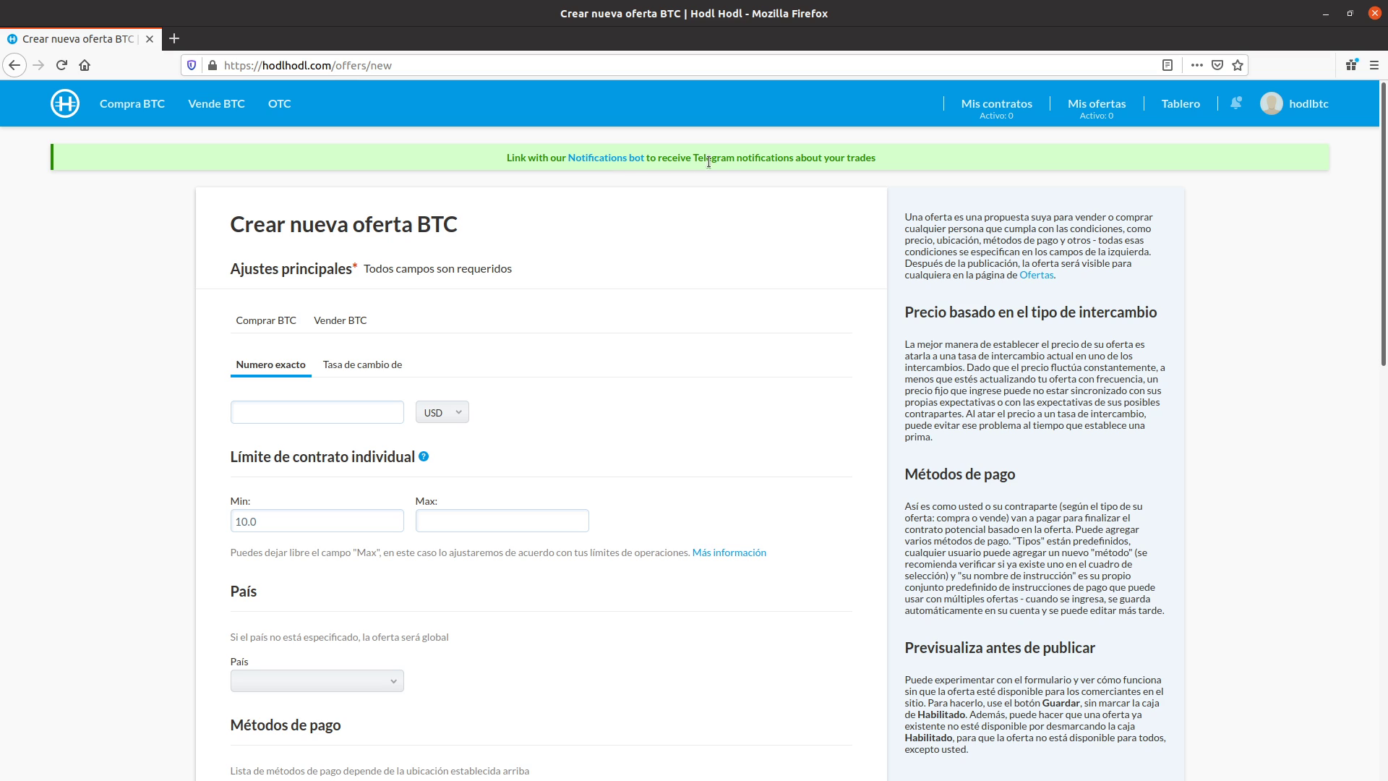
# Step: View the profile editing page in the account settings, then close the account settings tabs
pyautogui.click(1334, 102)
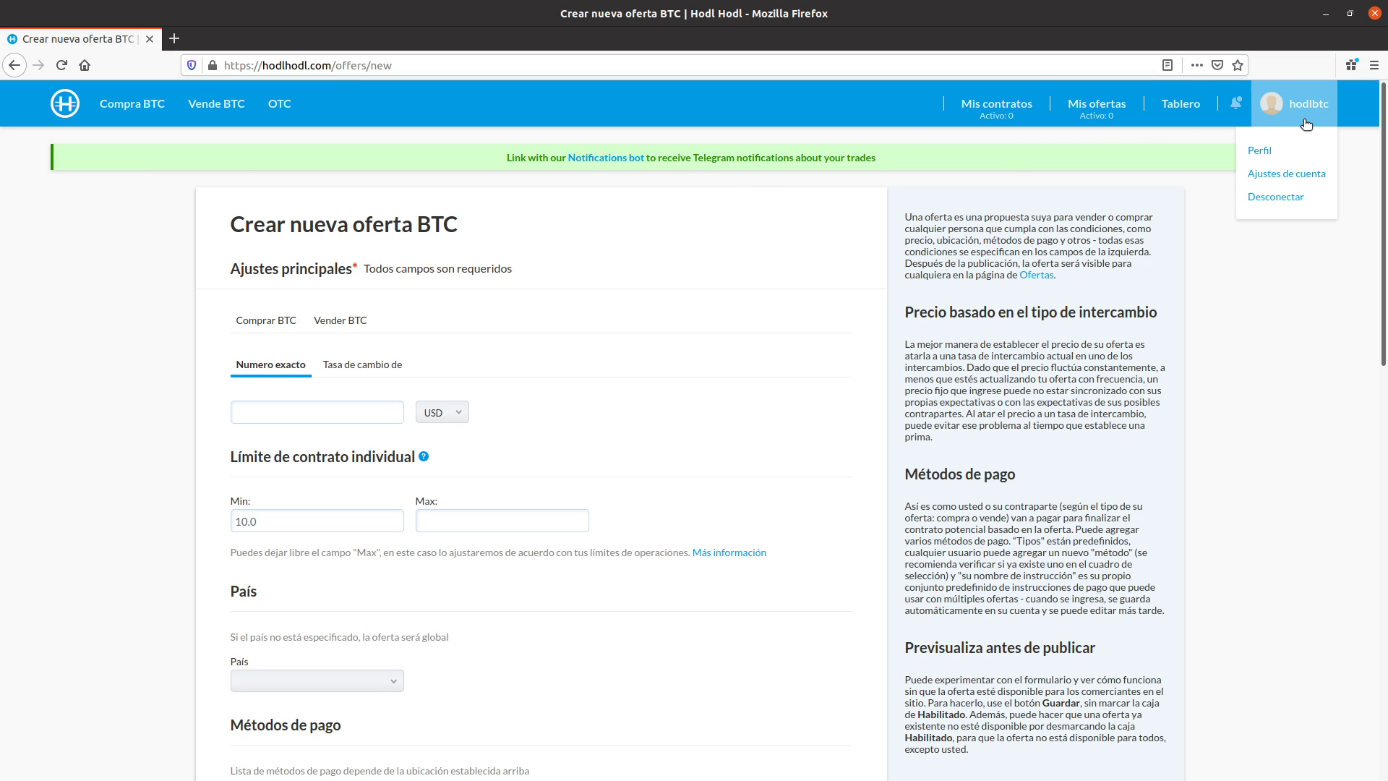
pyautogui.click(1284, 175)
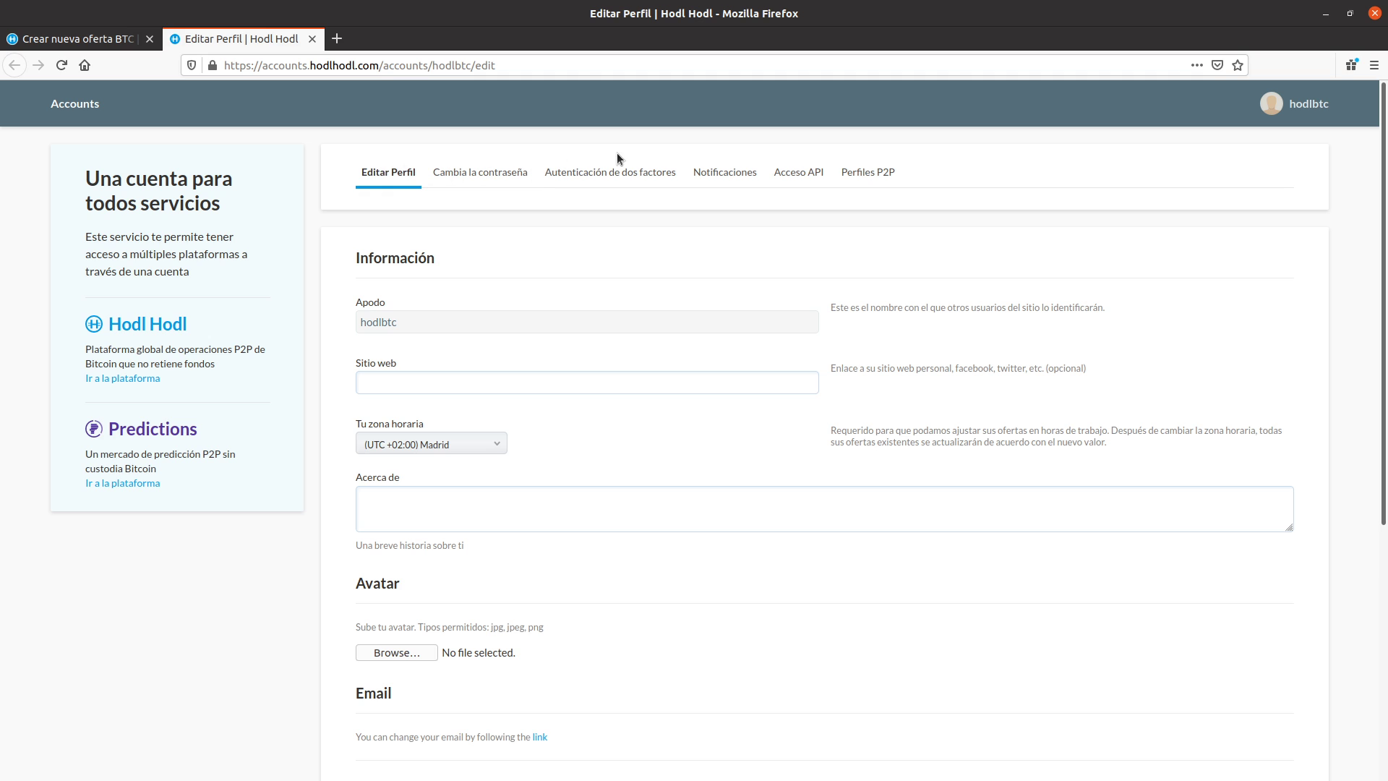
pyautogui.click(109, 41)
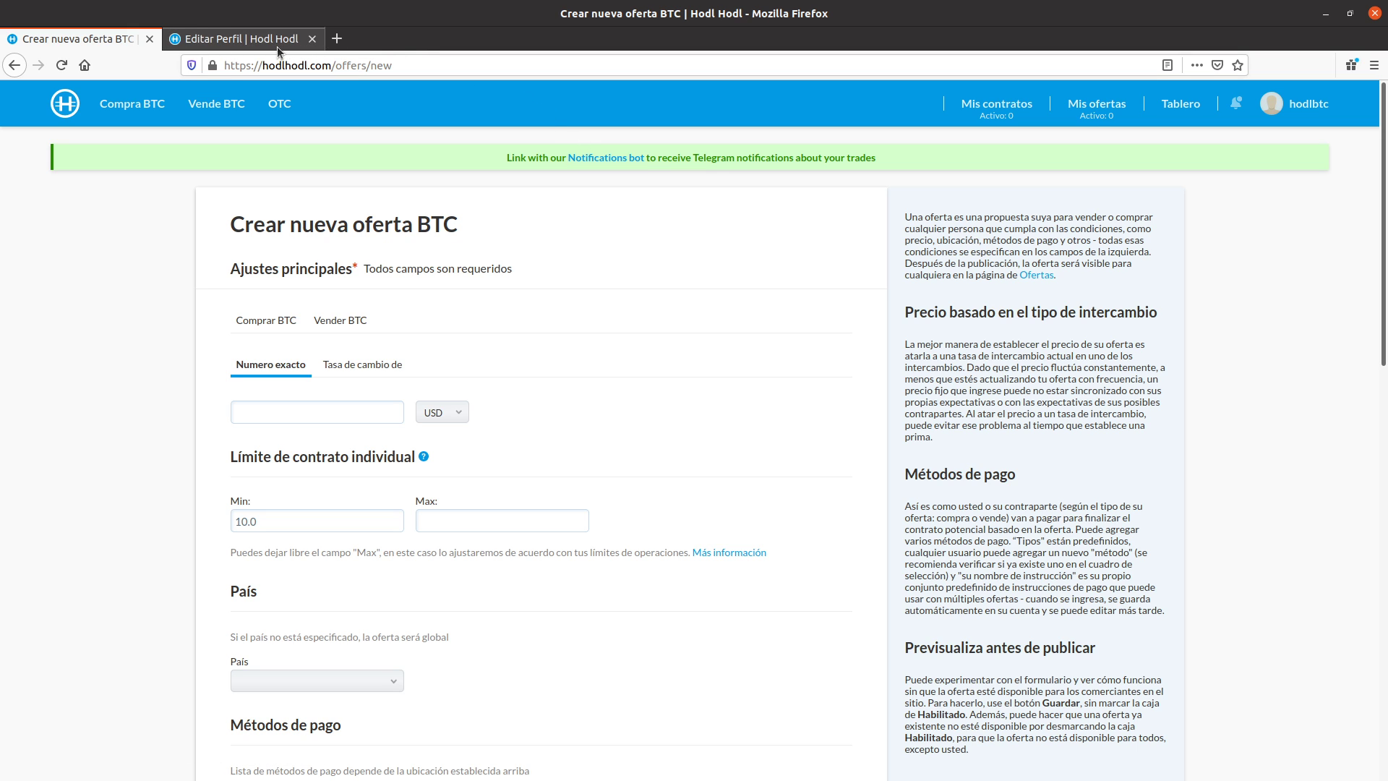
pyautogui.click(255, 44)
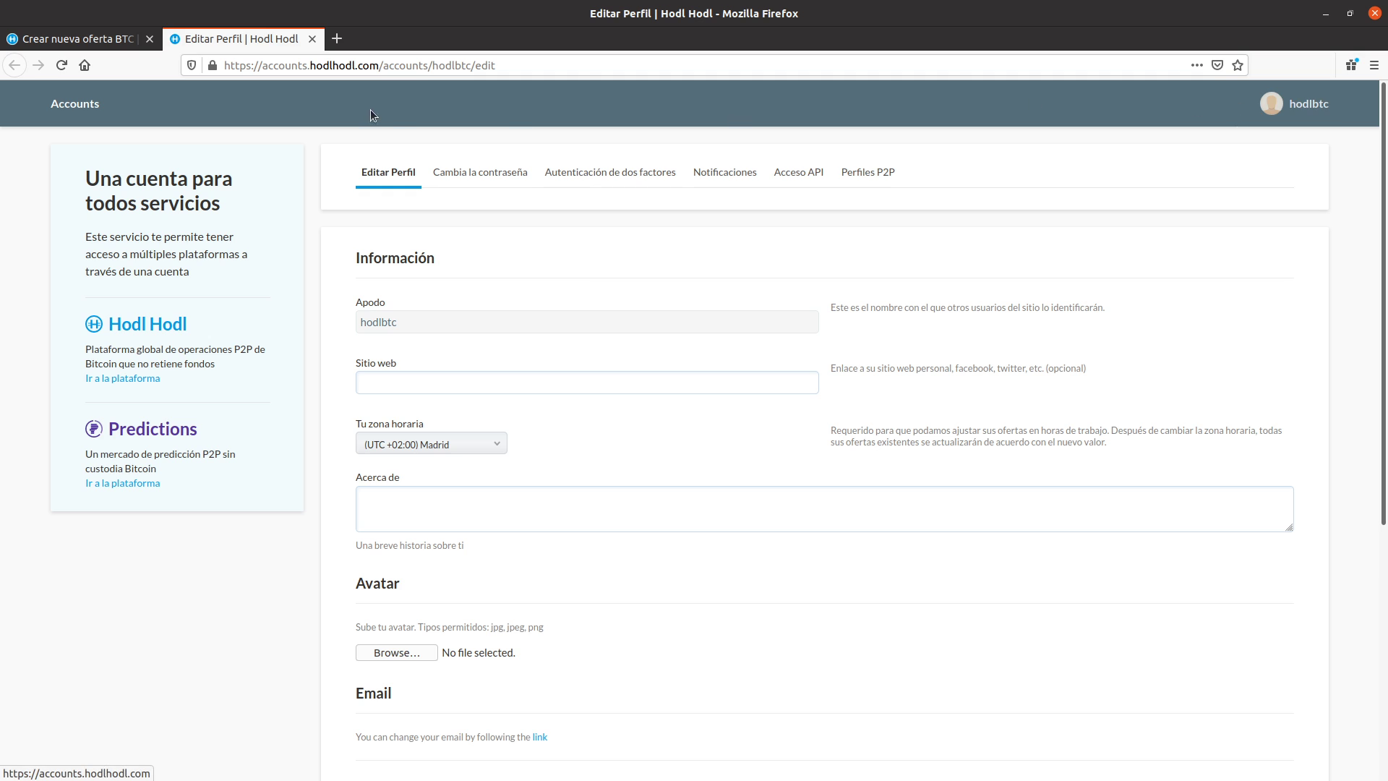
pyautogui.click(113, 42)
pyautogui.moveTo(1305, 116)
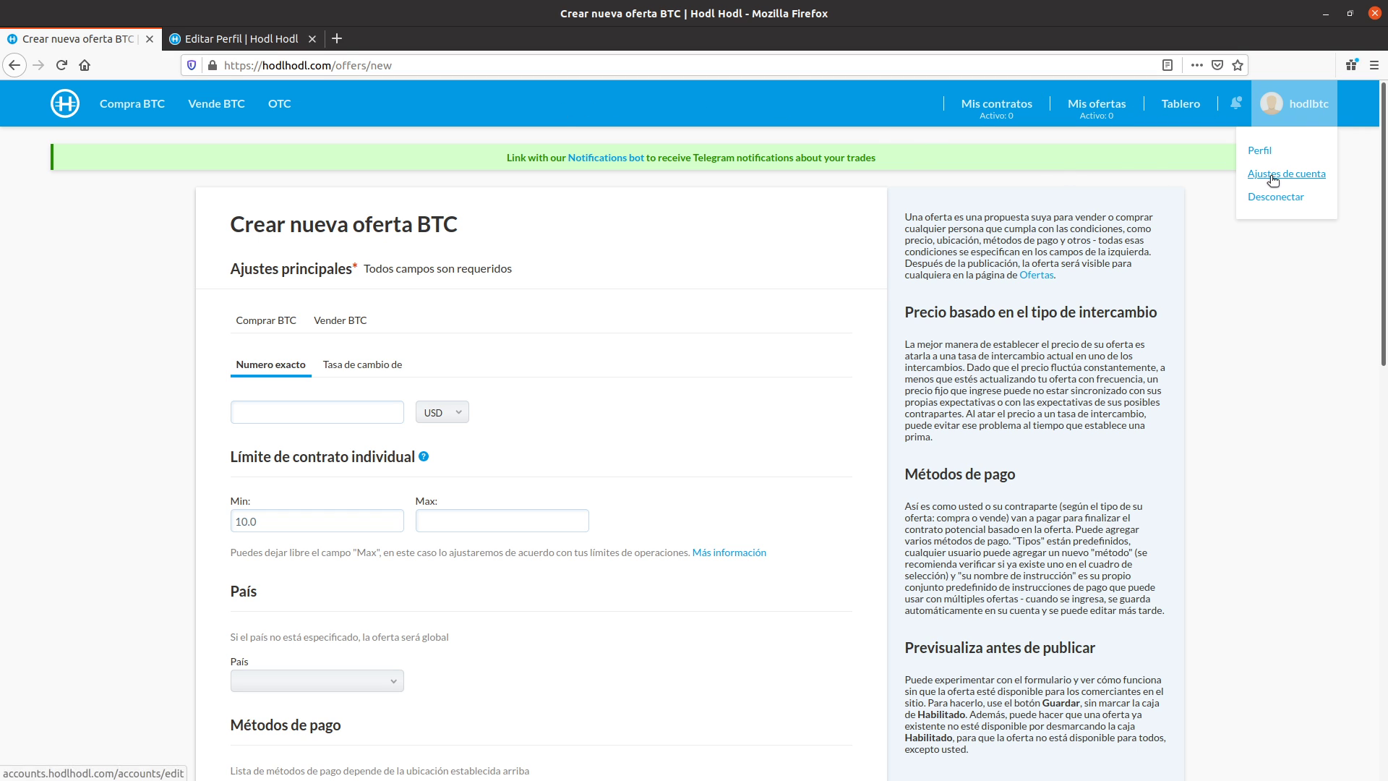
pyautogui.click(1272, 176)
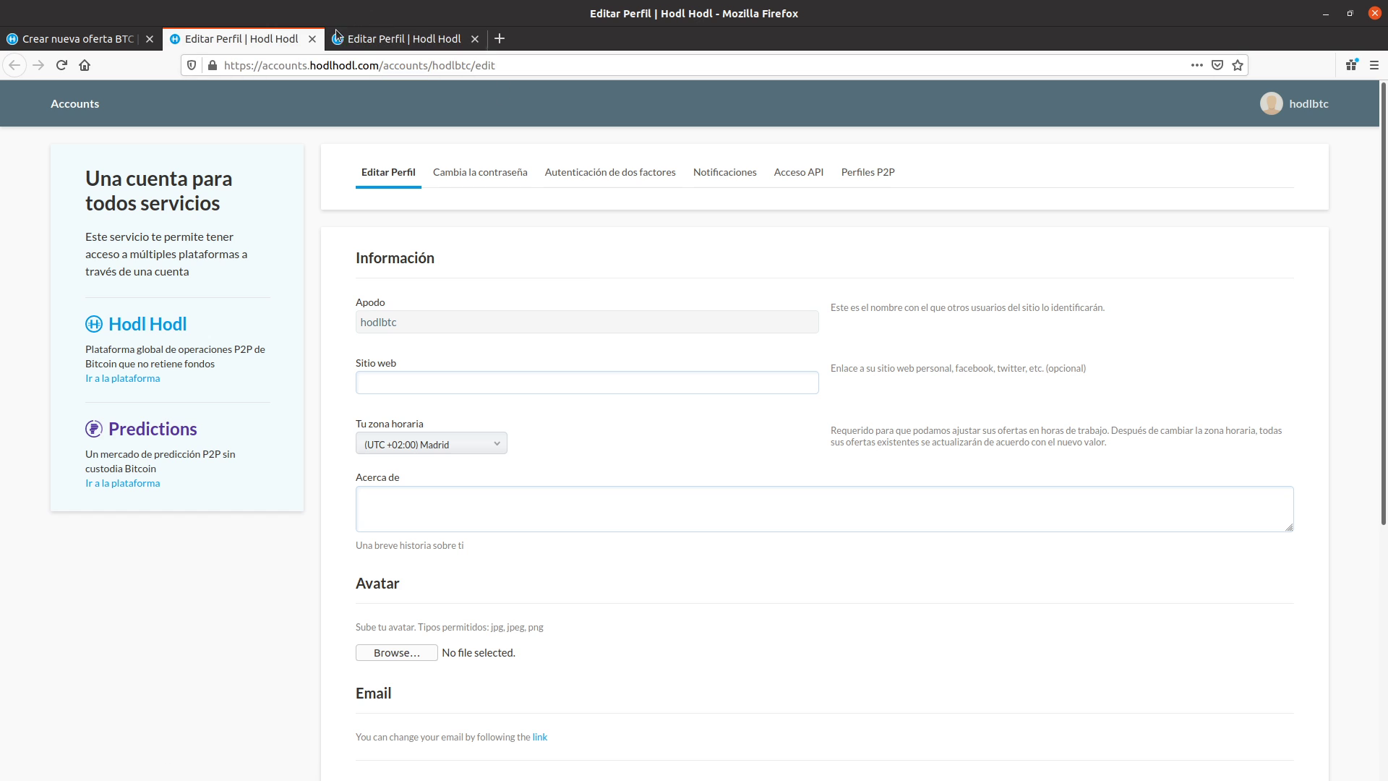
pyautogui.click(312, 39)
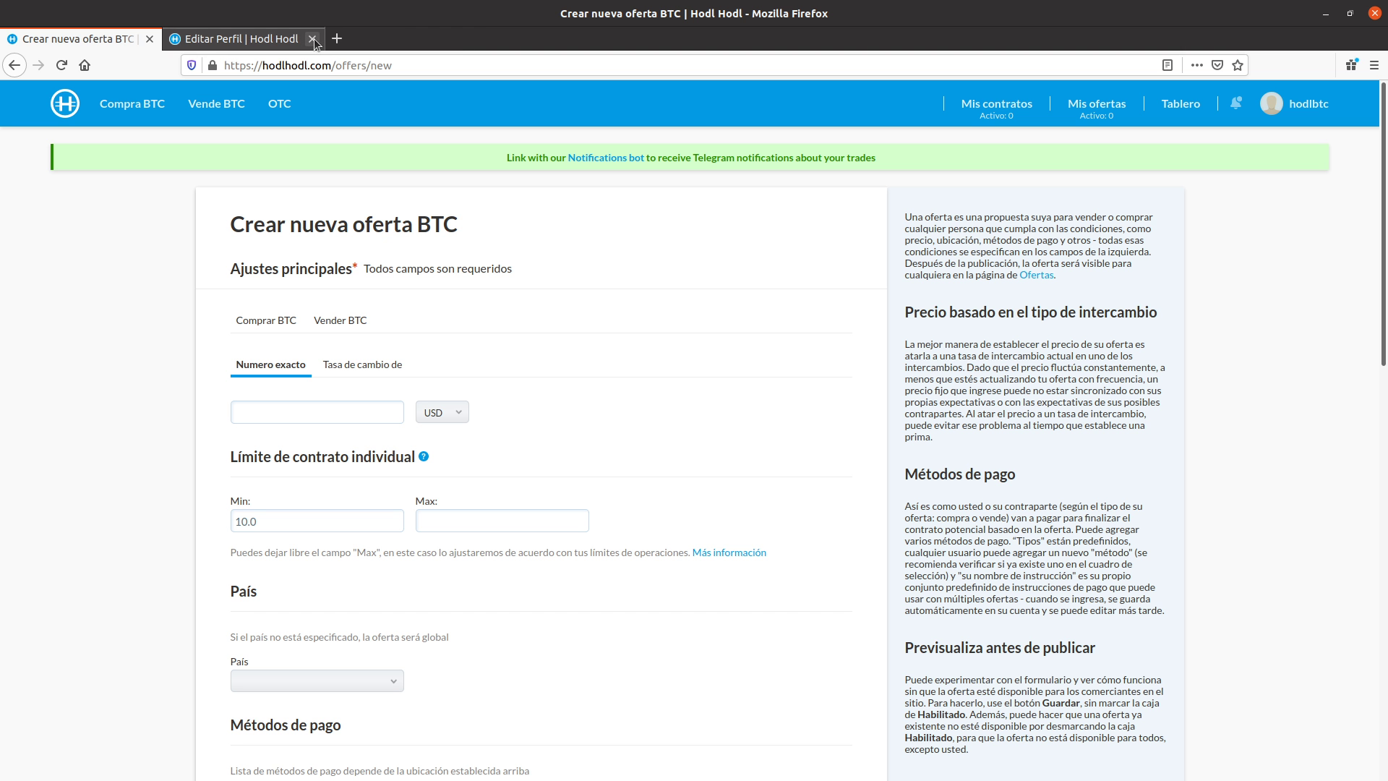
pyautogui.click(313, 38)
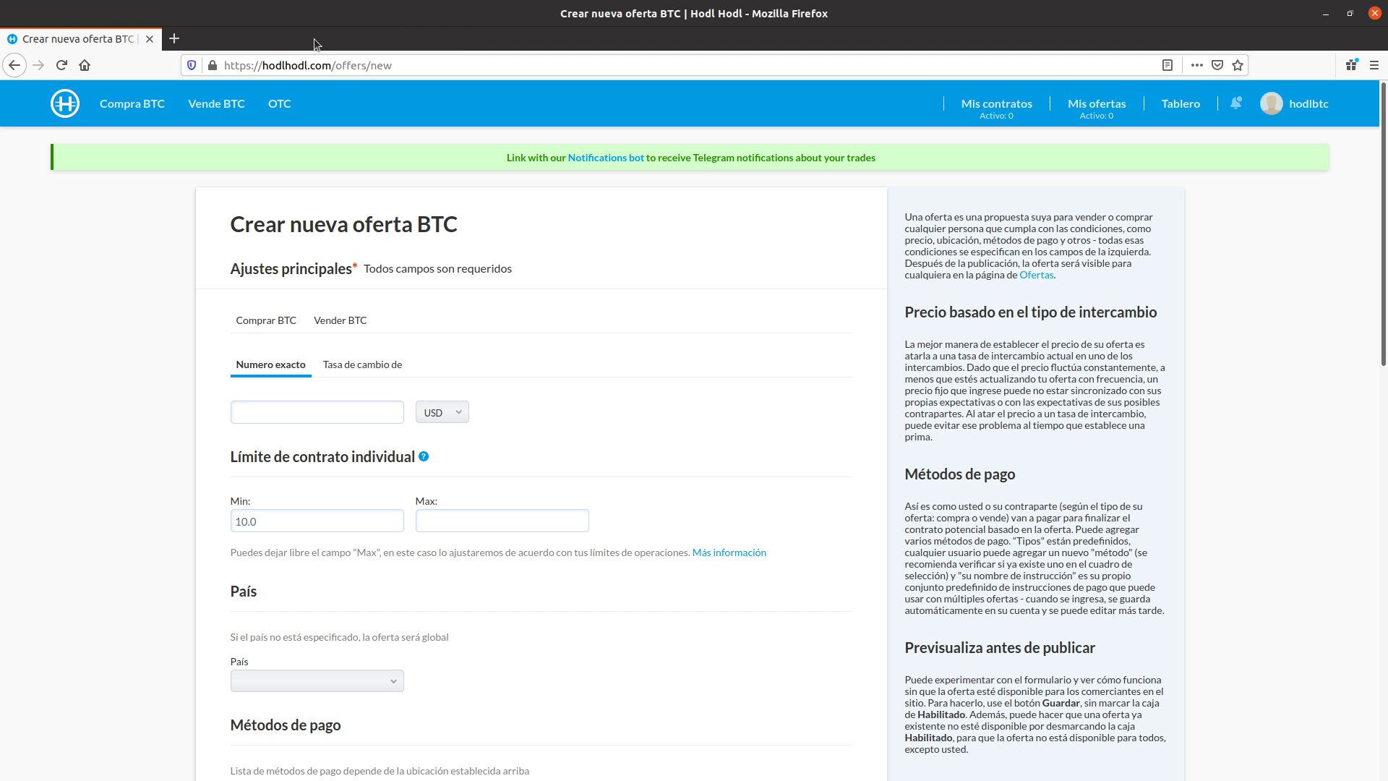
# Step: Reload the new BTC offer form and review its sections, including payment methods, time restrictions and optional settings
pyautogui.click(61, 65)
pyautogui.scroll(-1, 518, 288)
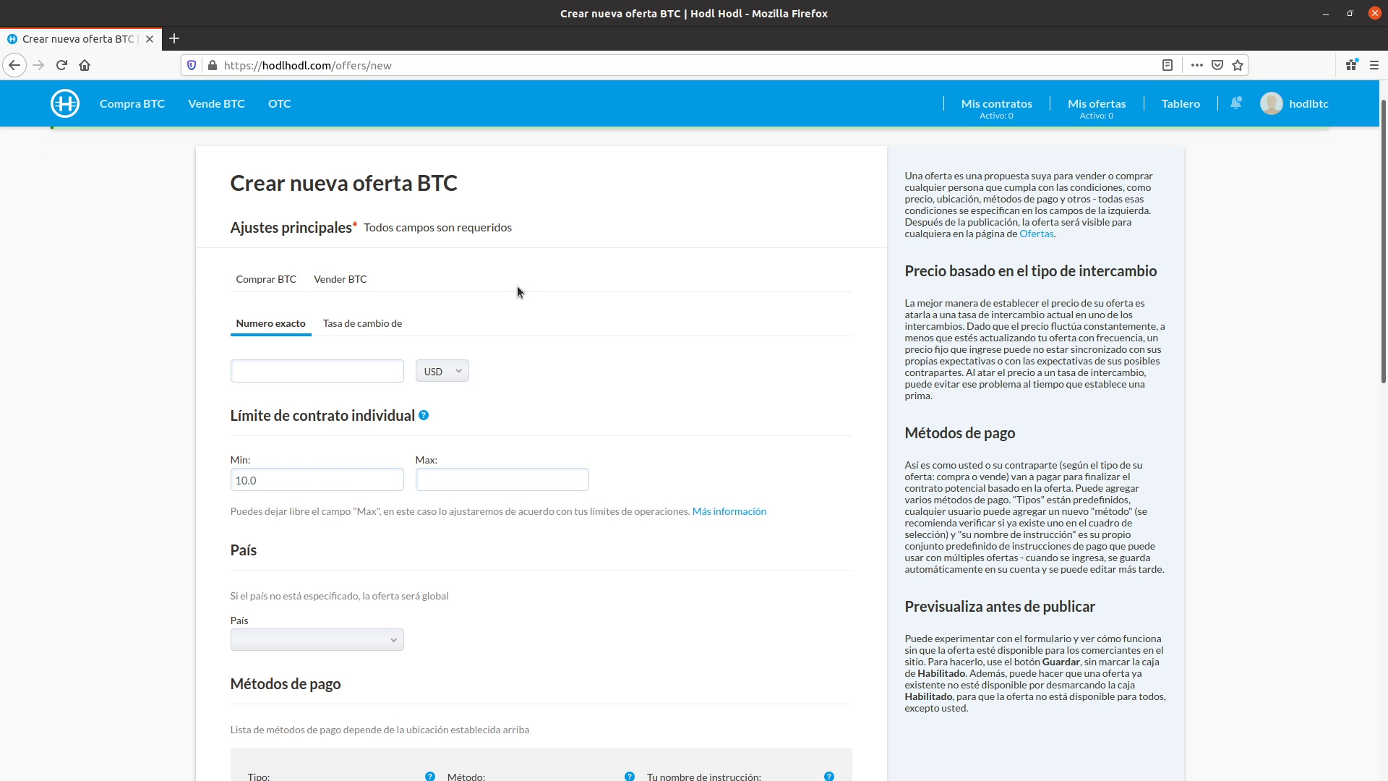
pyautogui.scroll(-10, 518, 287)
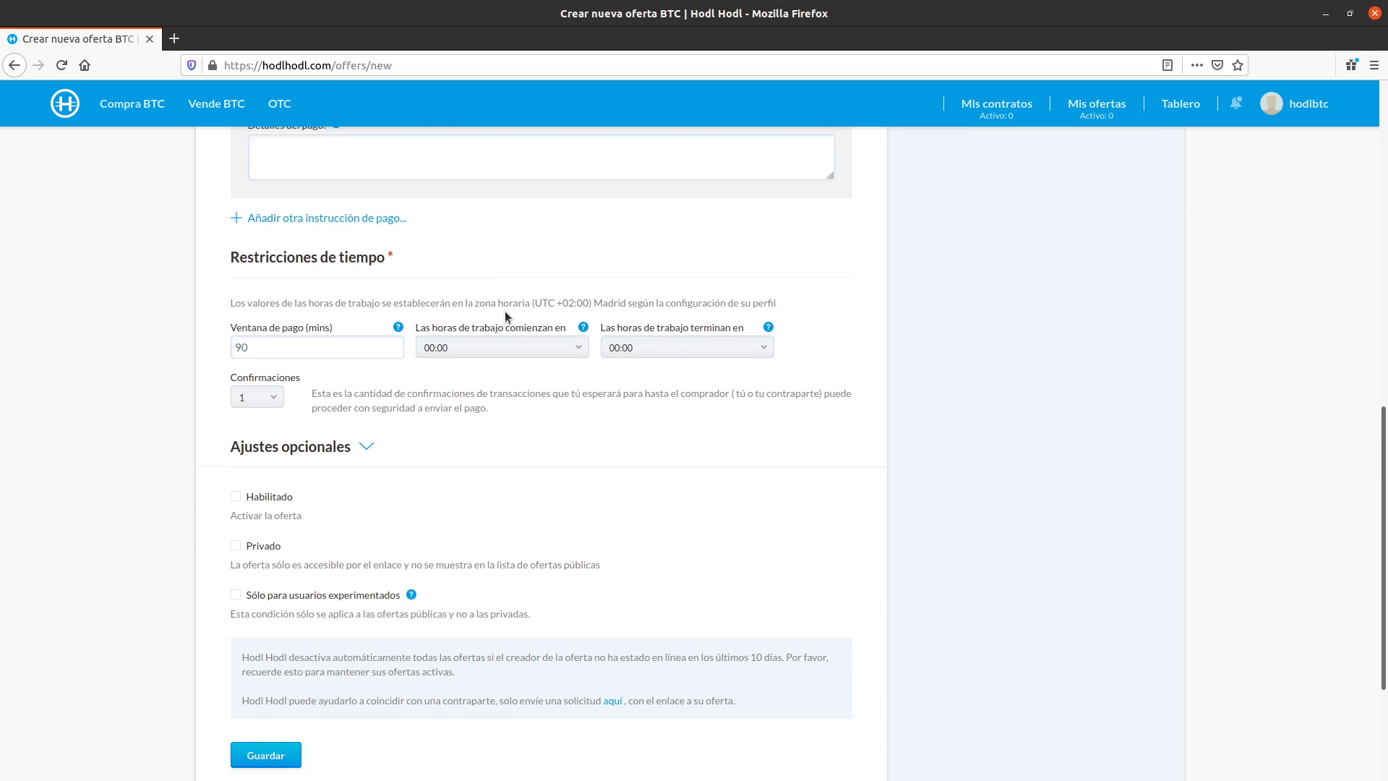
pyautogui.scroll(-5, 505, 311)
pyautogui.scroll(8, 505, 311)
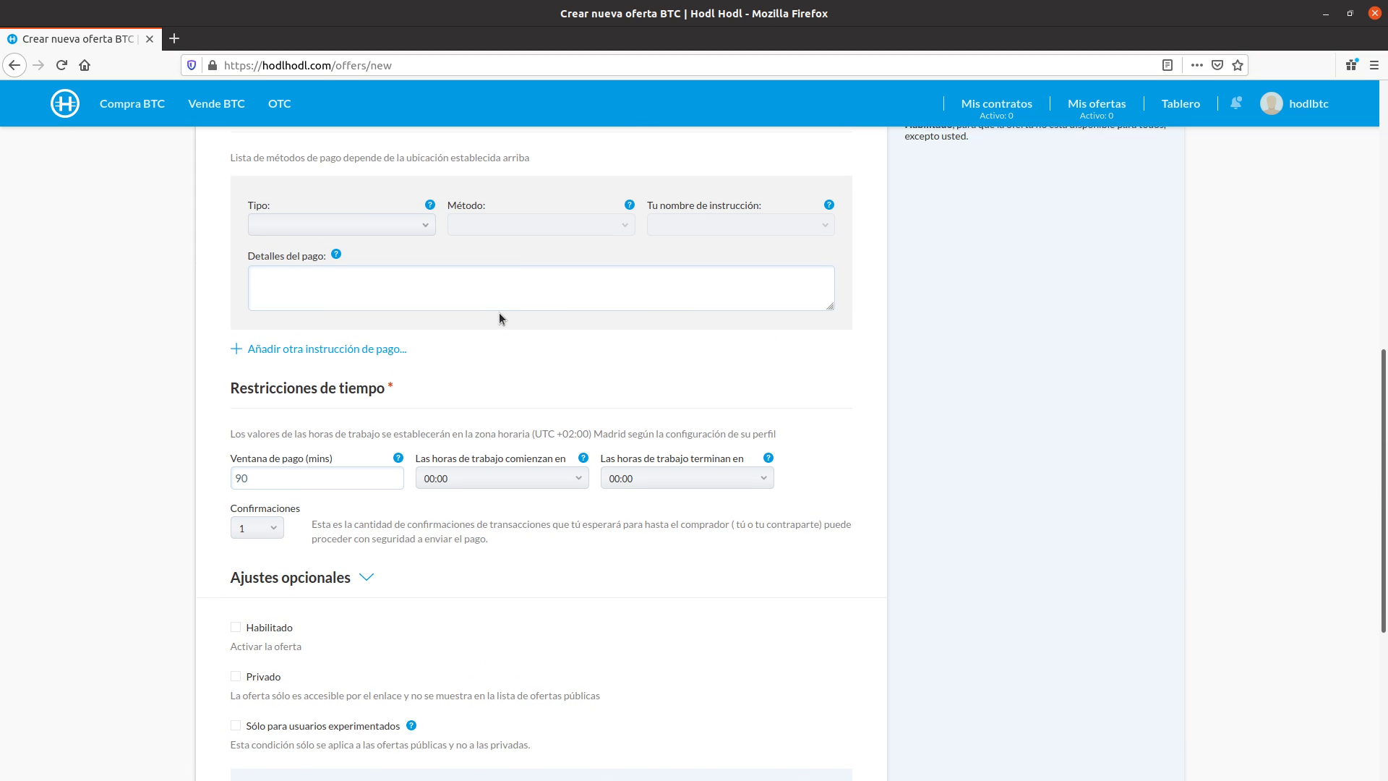
pyautogui.scroll(10, 499, 312)
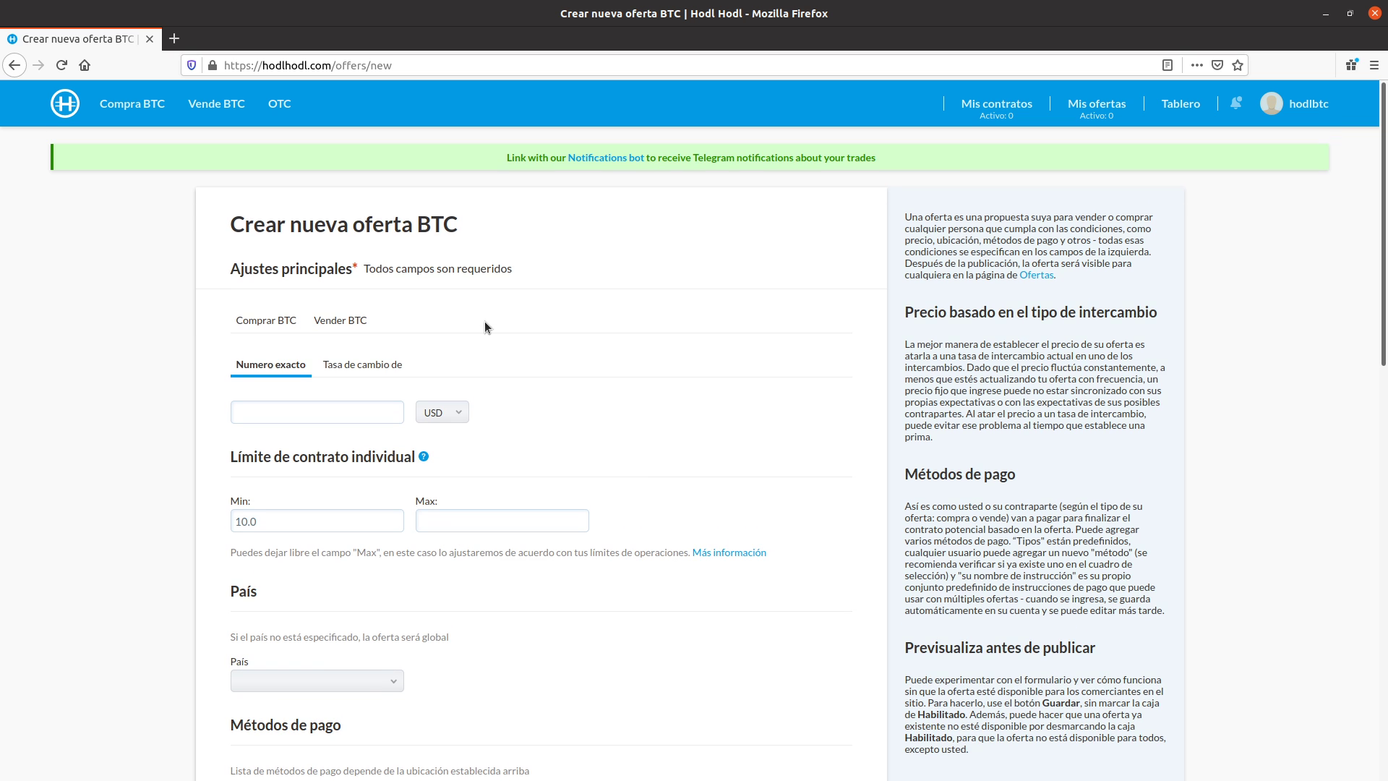
# Step: Set the new offer to sell BTC and enter an exact price of 10000
pyautogui.click(271, 320)
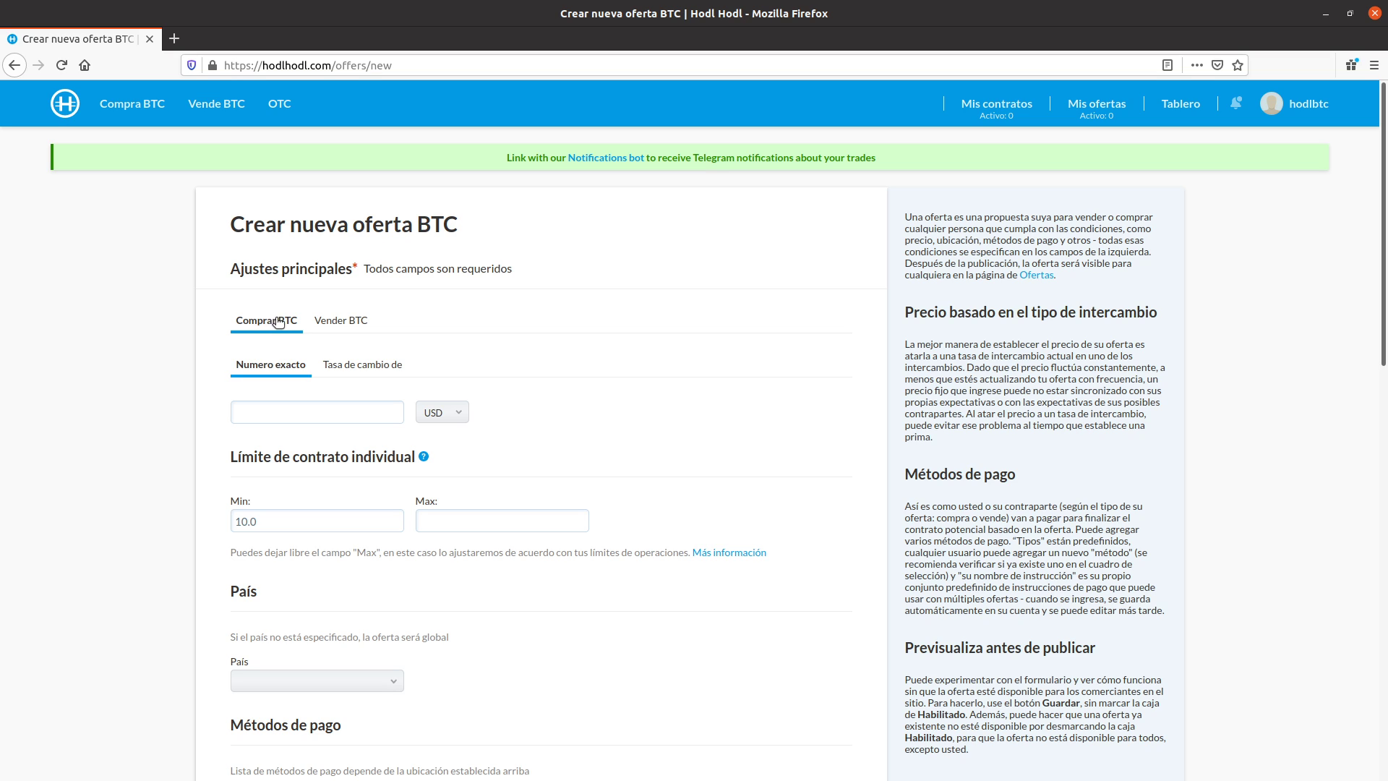
pyautogui.click(342, 321)
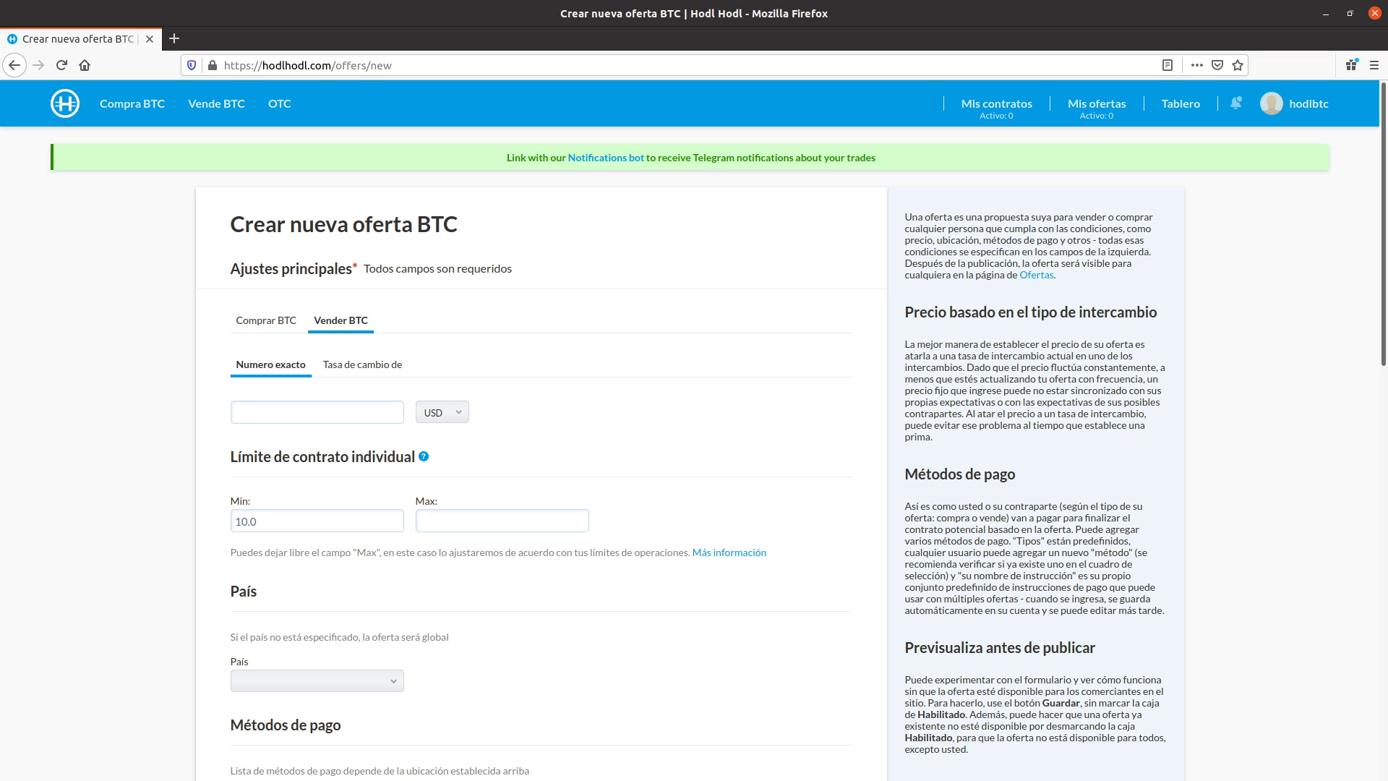
pyautogui.click(364, 420)
pyautogui.write('10000')
pyautogui.click(435, 418)
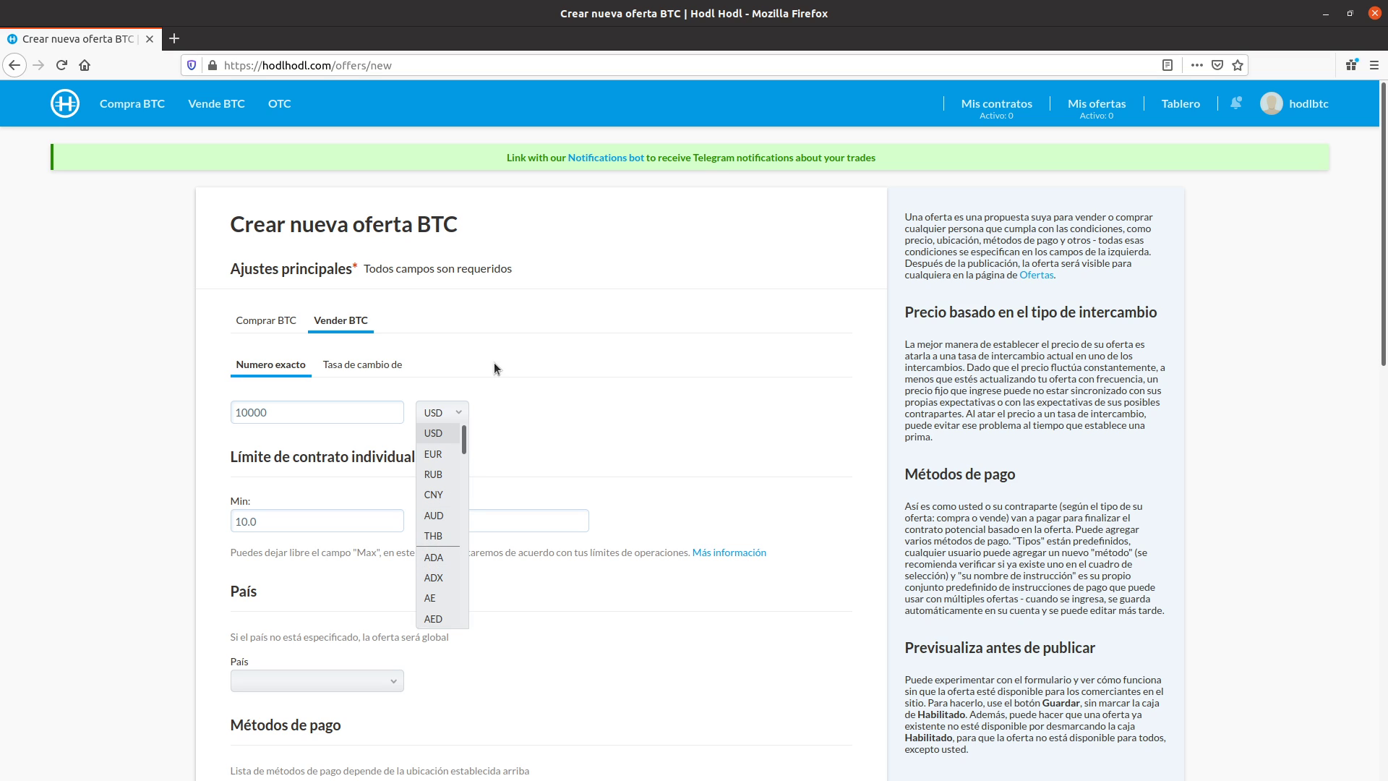
pyautogui.click(353, 367)
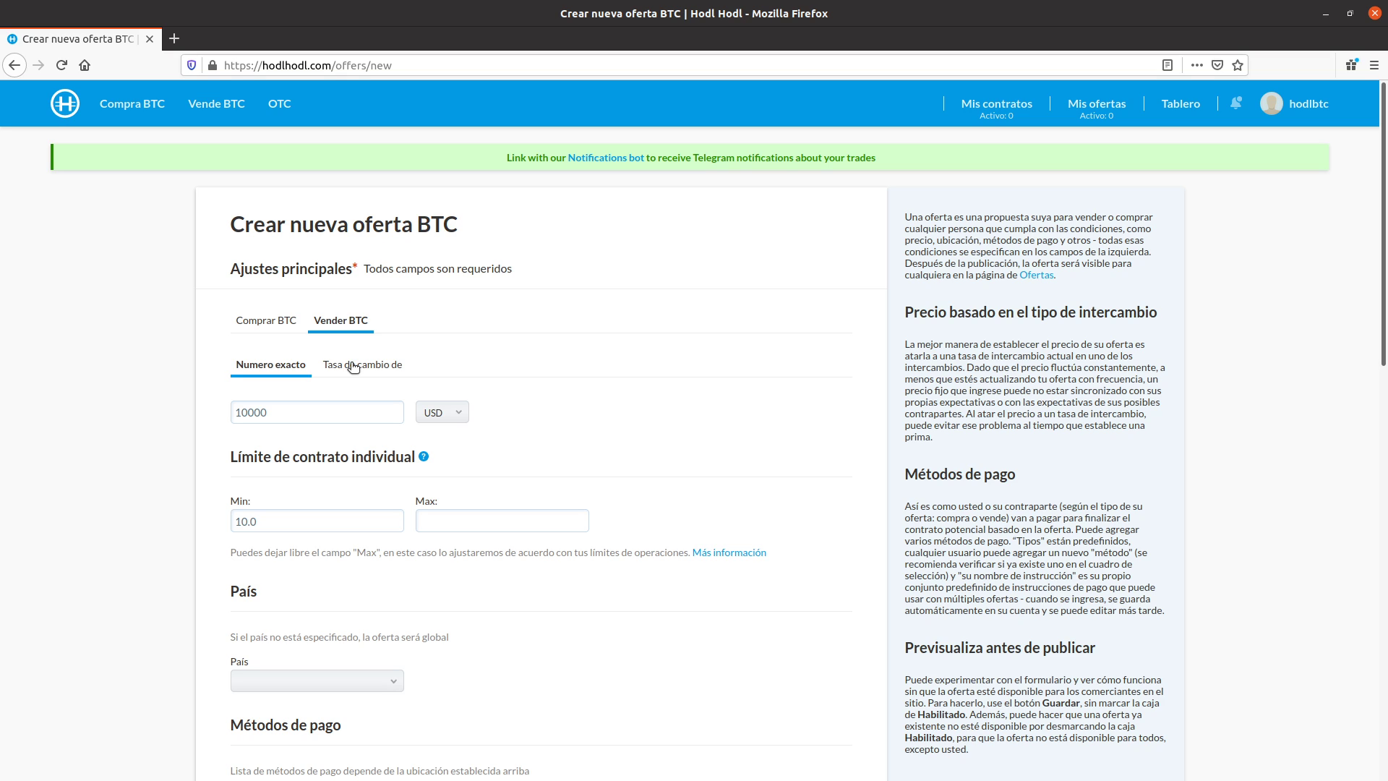
# Step: Switch the offer's pricing to an exchange rate and choose Bitstamp as its source
pyautogui.click(353, 366)
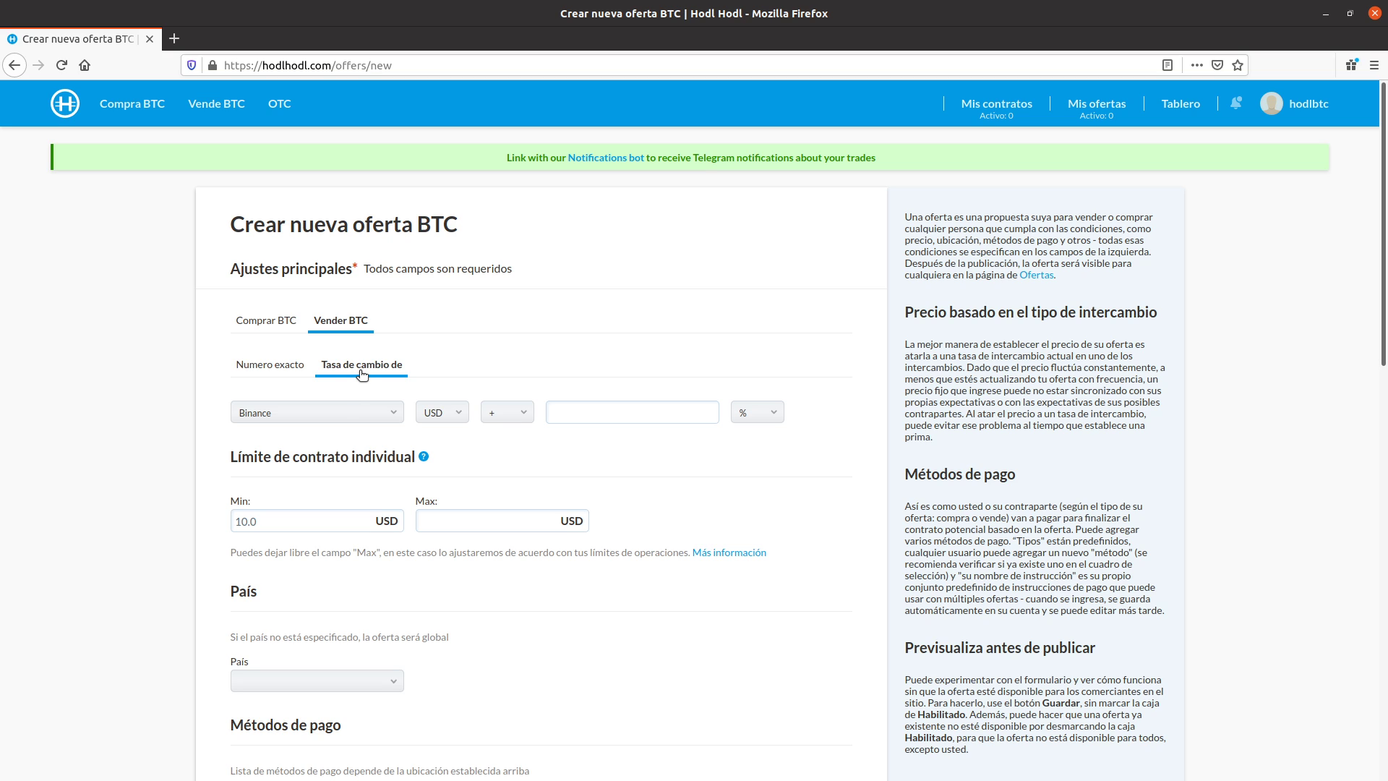
pyautogui.click(334, 409)
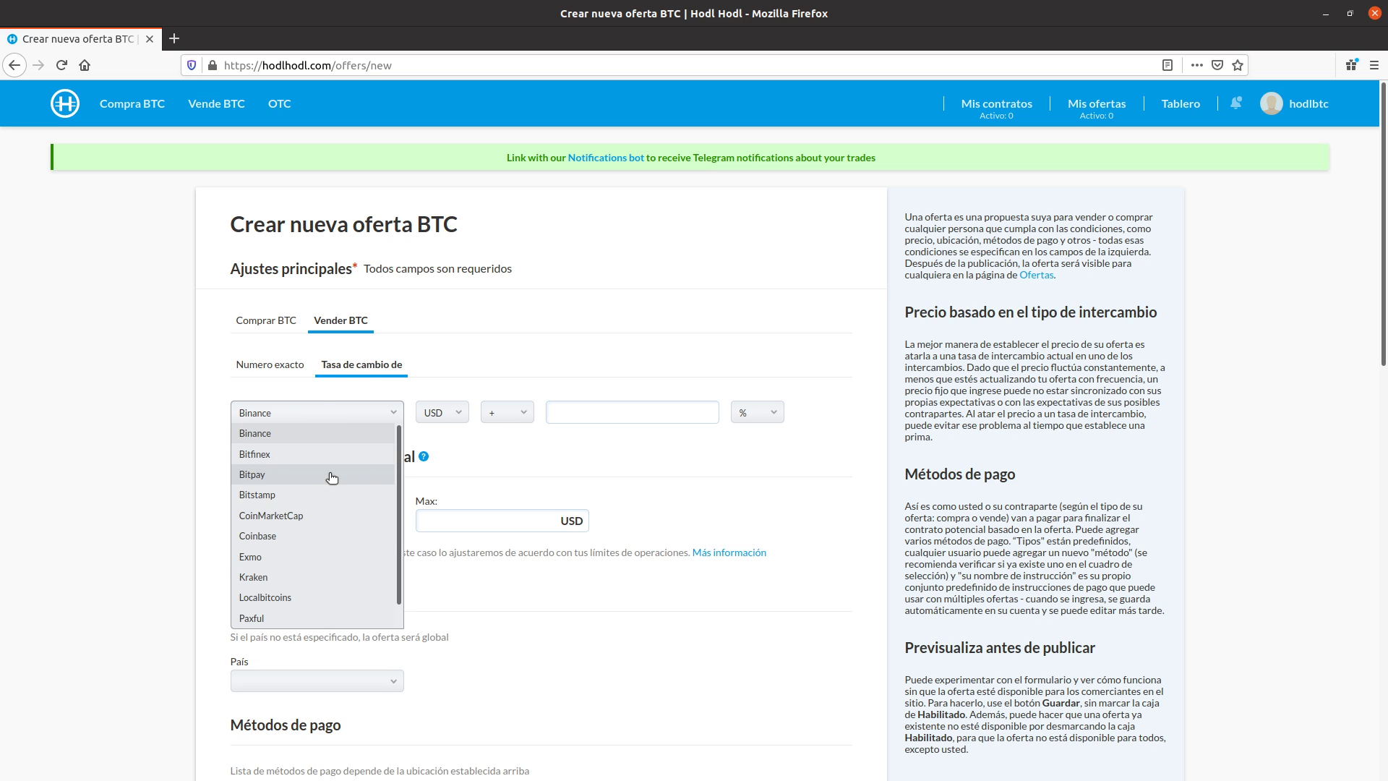
pyautogui.click(319, 495)
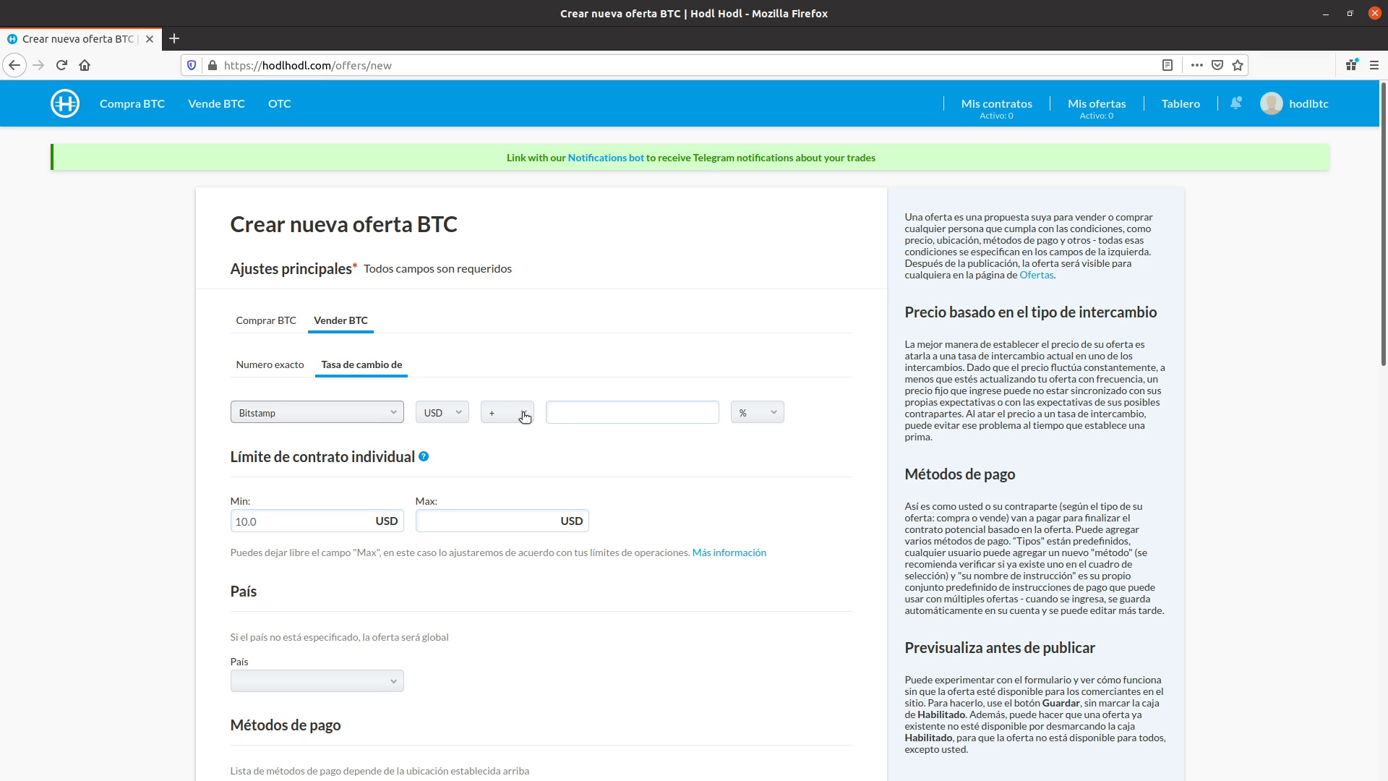
# Step: Set the exchange-rate margin to +2 % and the individual contract limits to a minimum of 100 USD and a maximum of 1000 USD
pyautogui.click(570, 415)
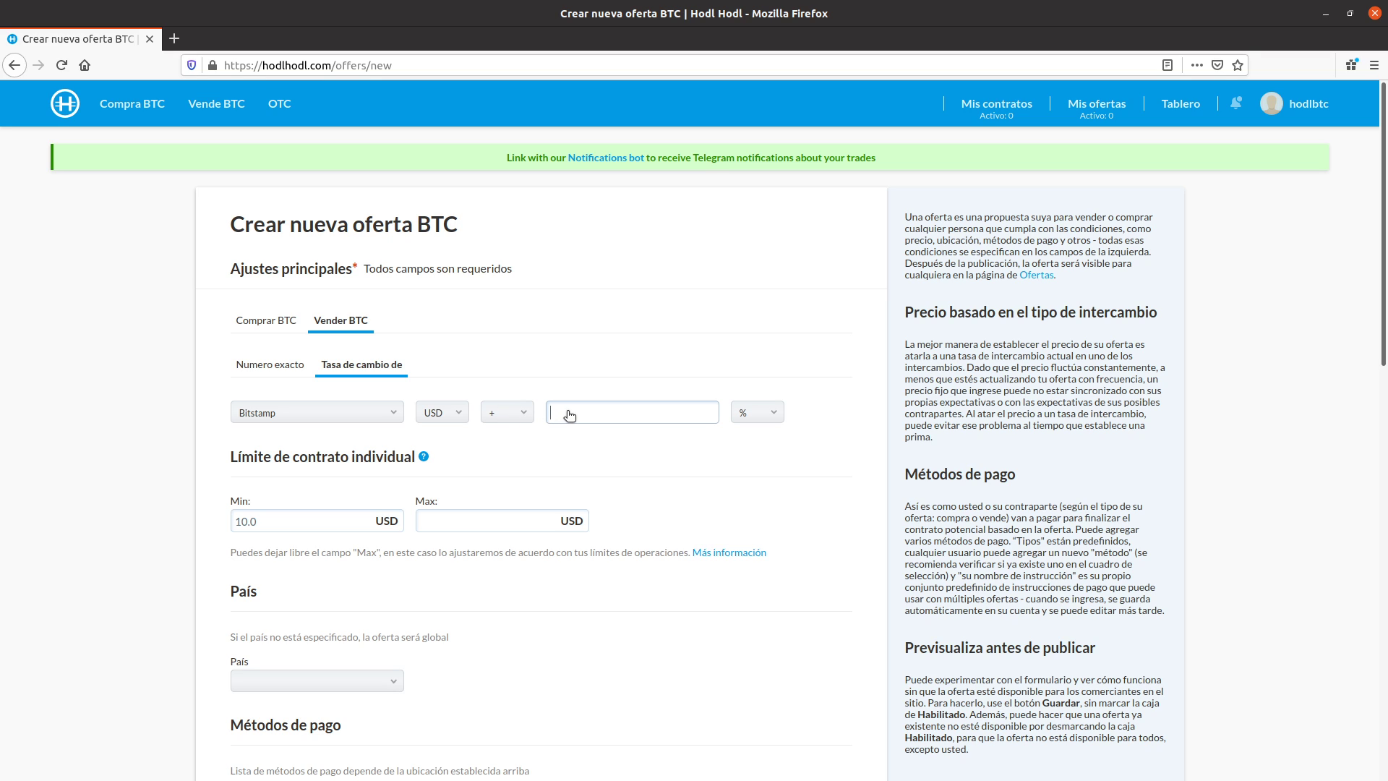
pyautogui.click(607, 333)
pyautogui.scroll(-3, 607, 332)
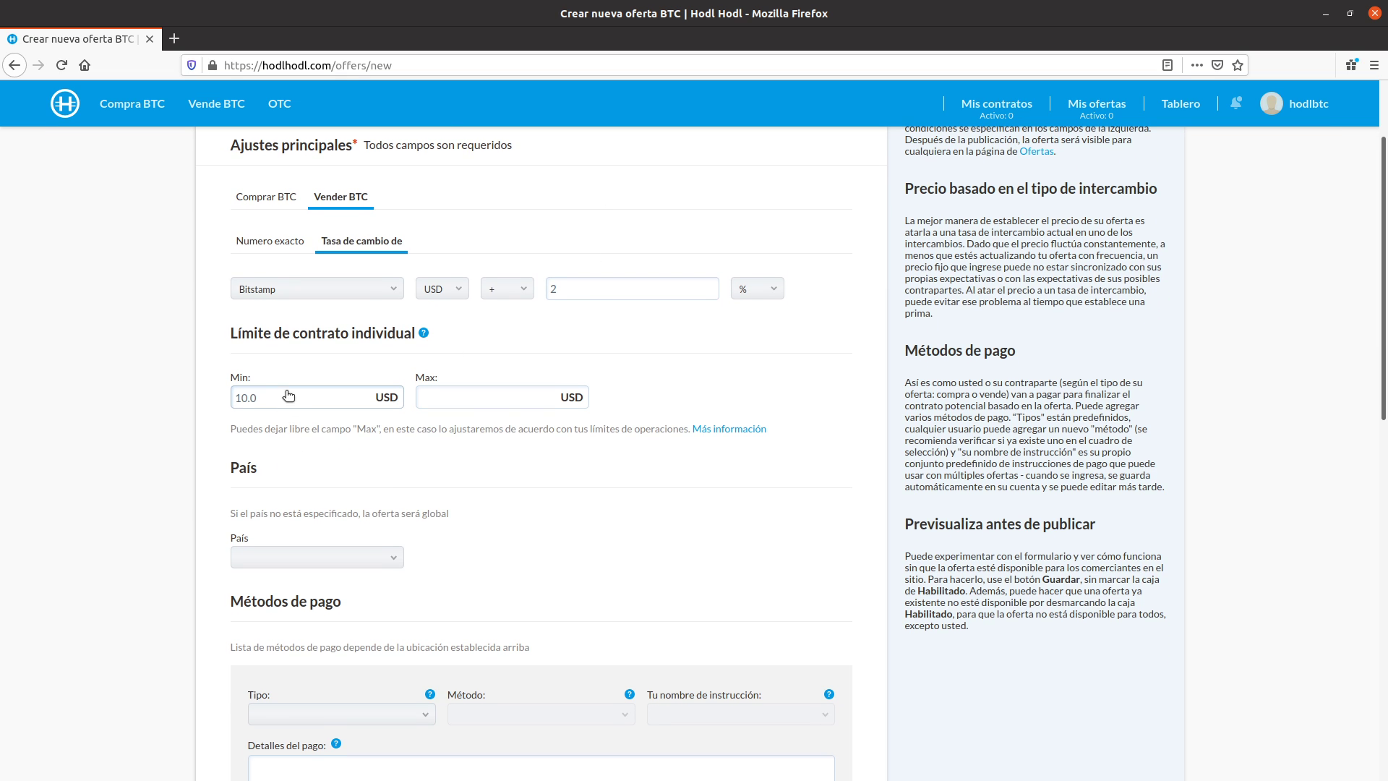
pyautogui.moveTo(289, 396); pyautogui.dragTo(168, 394)
pyautogui.write('1000')
pyautogui.click(319, 396)
pyautogui.click(466, 397)
pyautogui.write('1000')
pyautogui.click(488, 357)
# Step: Read the help note on the individual contract limit, then dismiss it
pyautogui.scroll(-3, 487, 357)
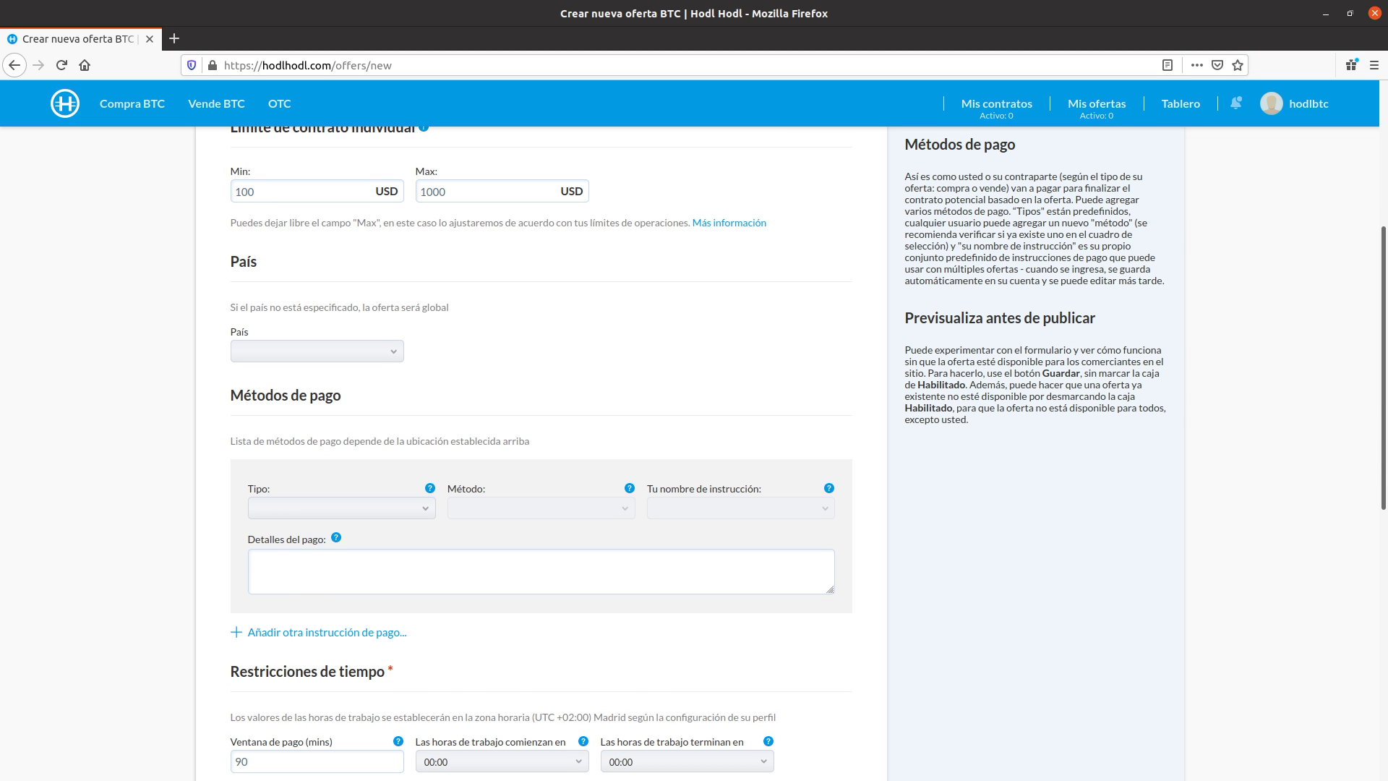
pyautogui.scroll(1, 401, 416)
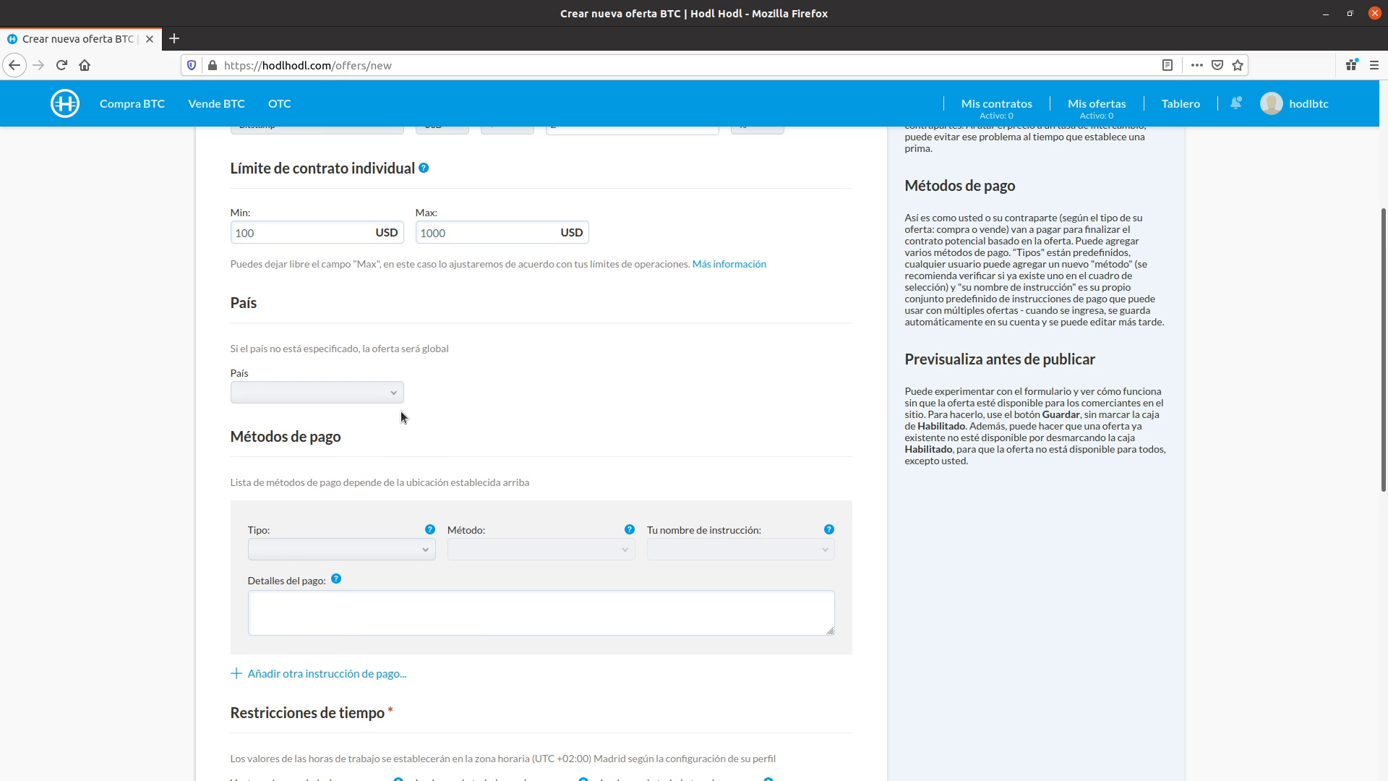
pyautogui.click(424, 170)
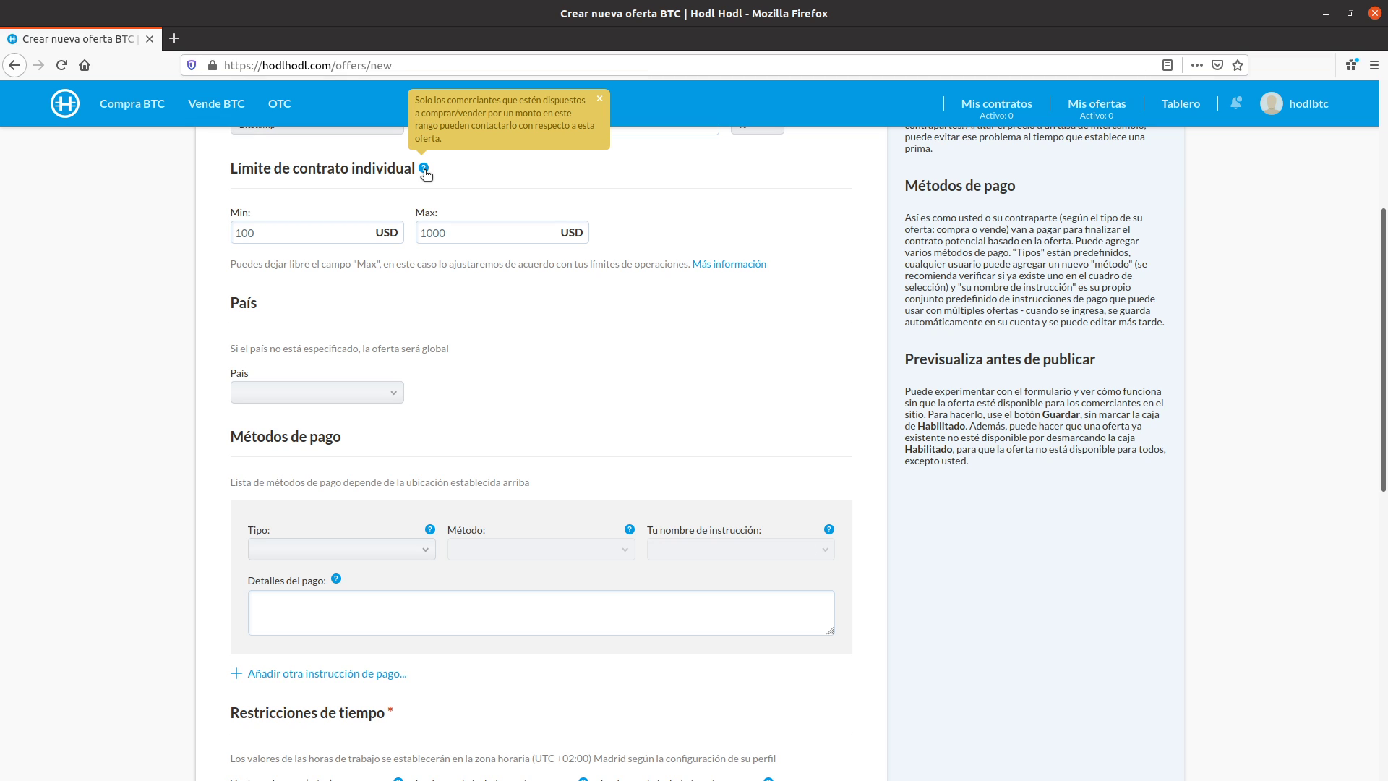
pyautogui.click(603, 101)
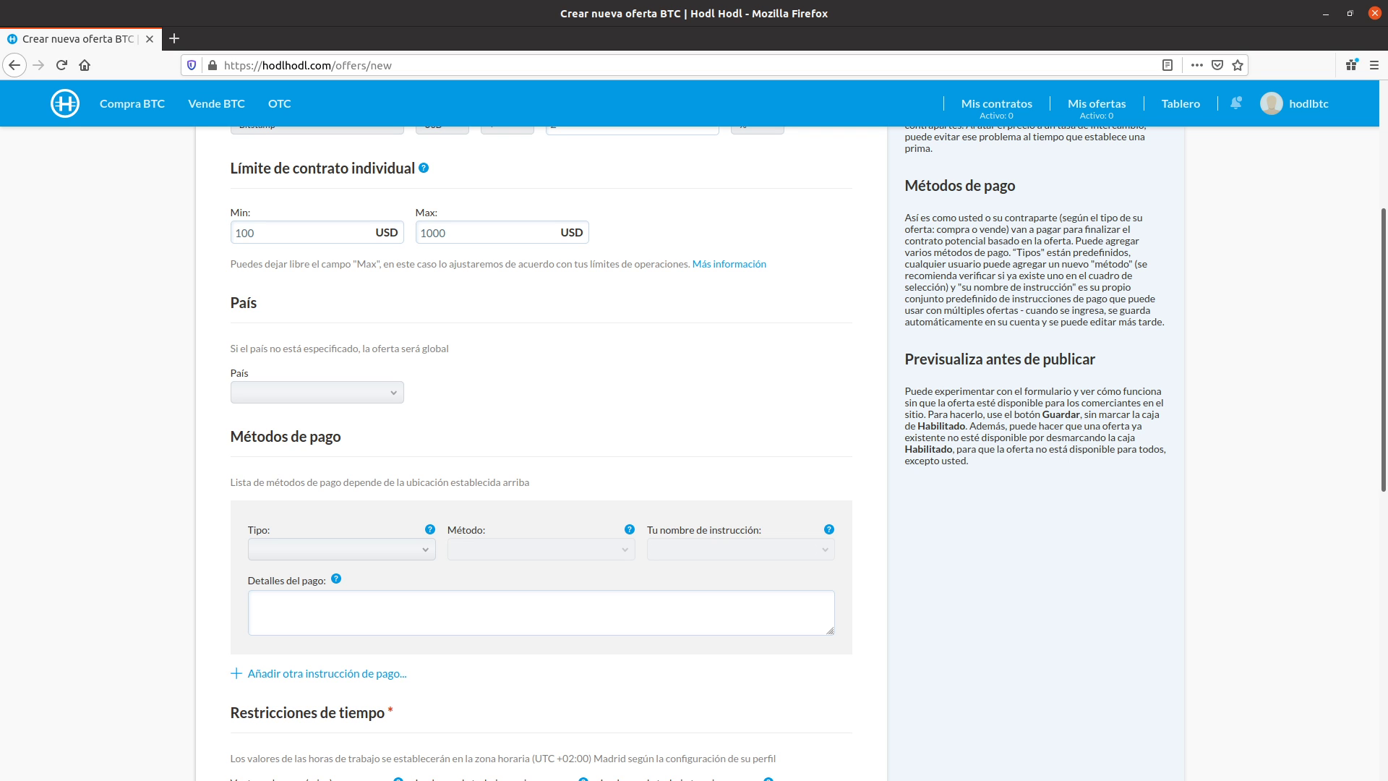
# Step: Look through the offer's country choices and close the list without selecting a country
pyautogui.scroll(-2, 347, 379)
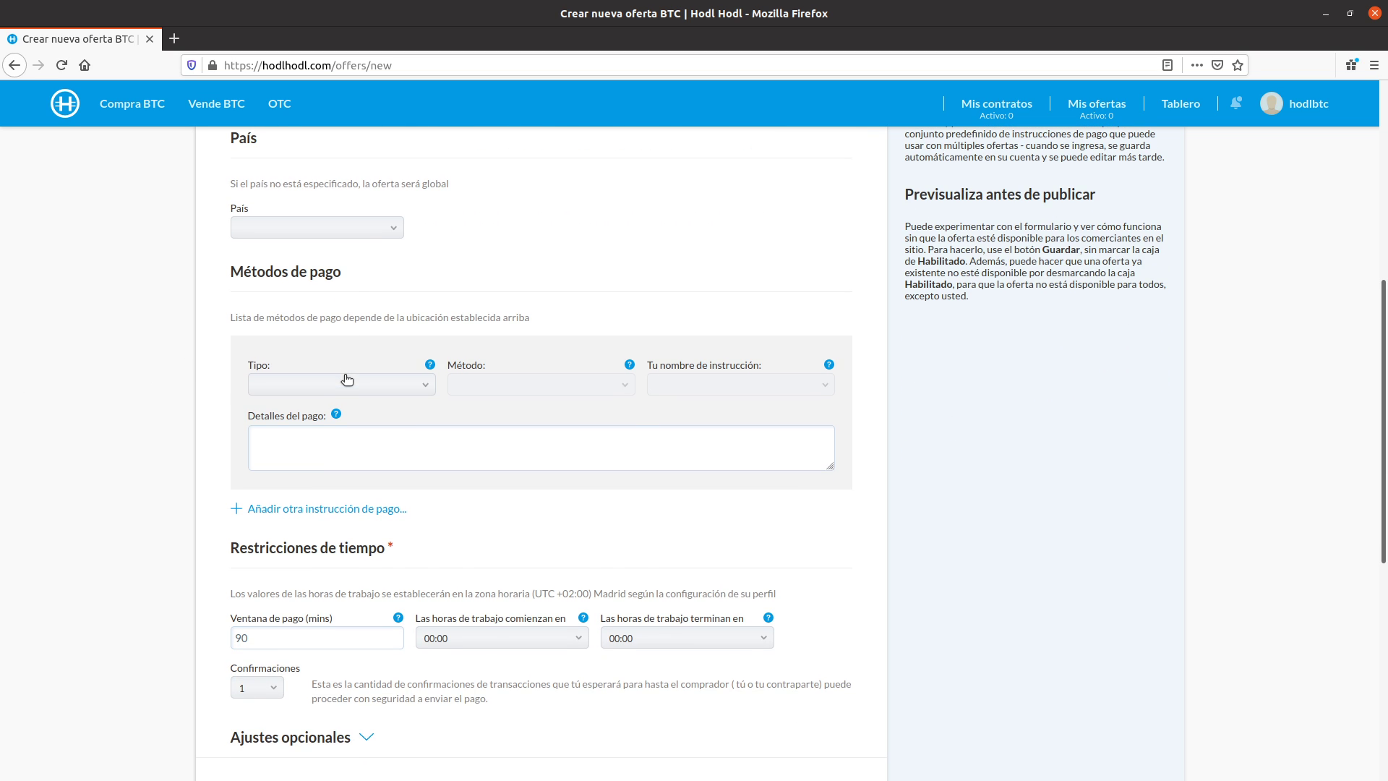
pyautogui.click(360, 235)
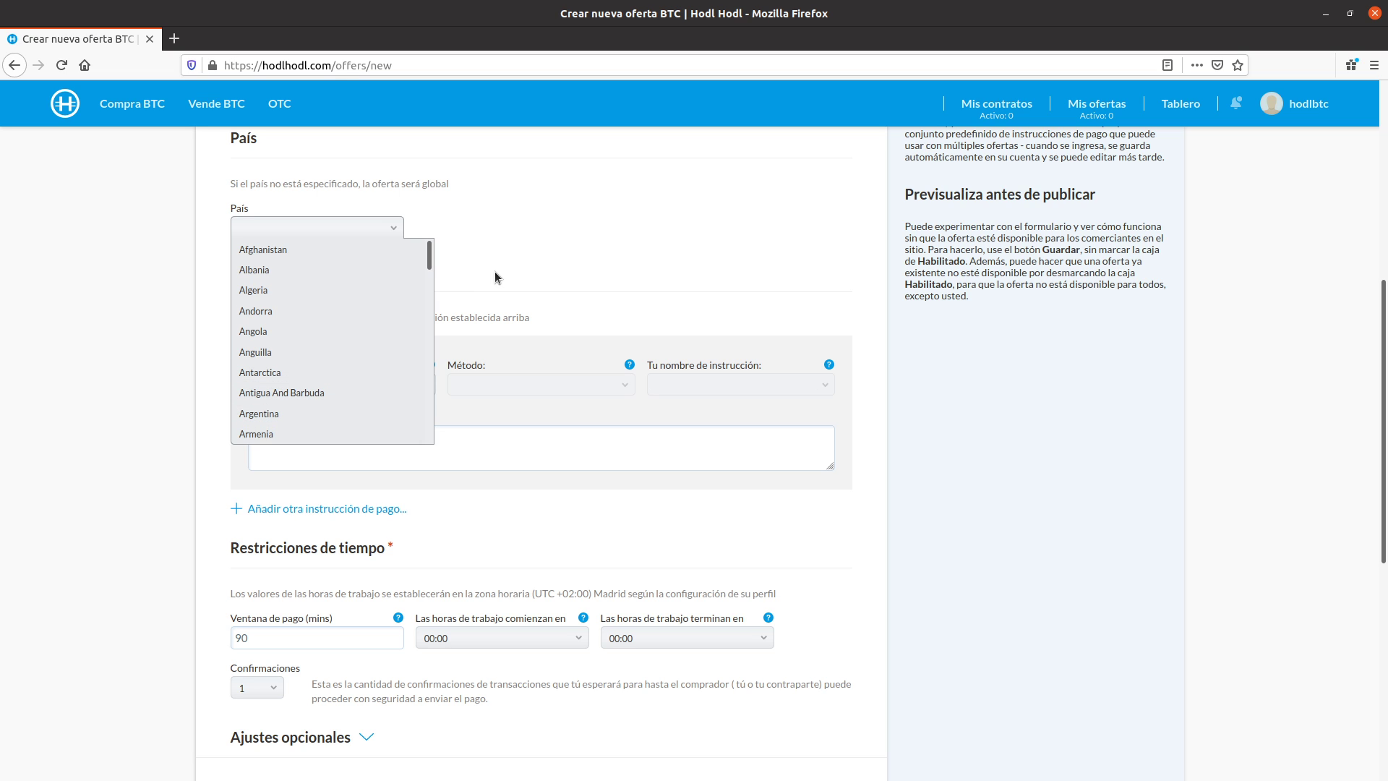
pyautogui.click(511, 251)
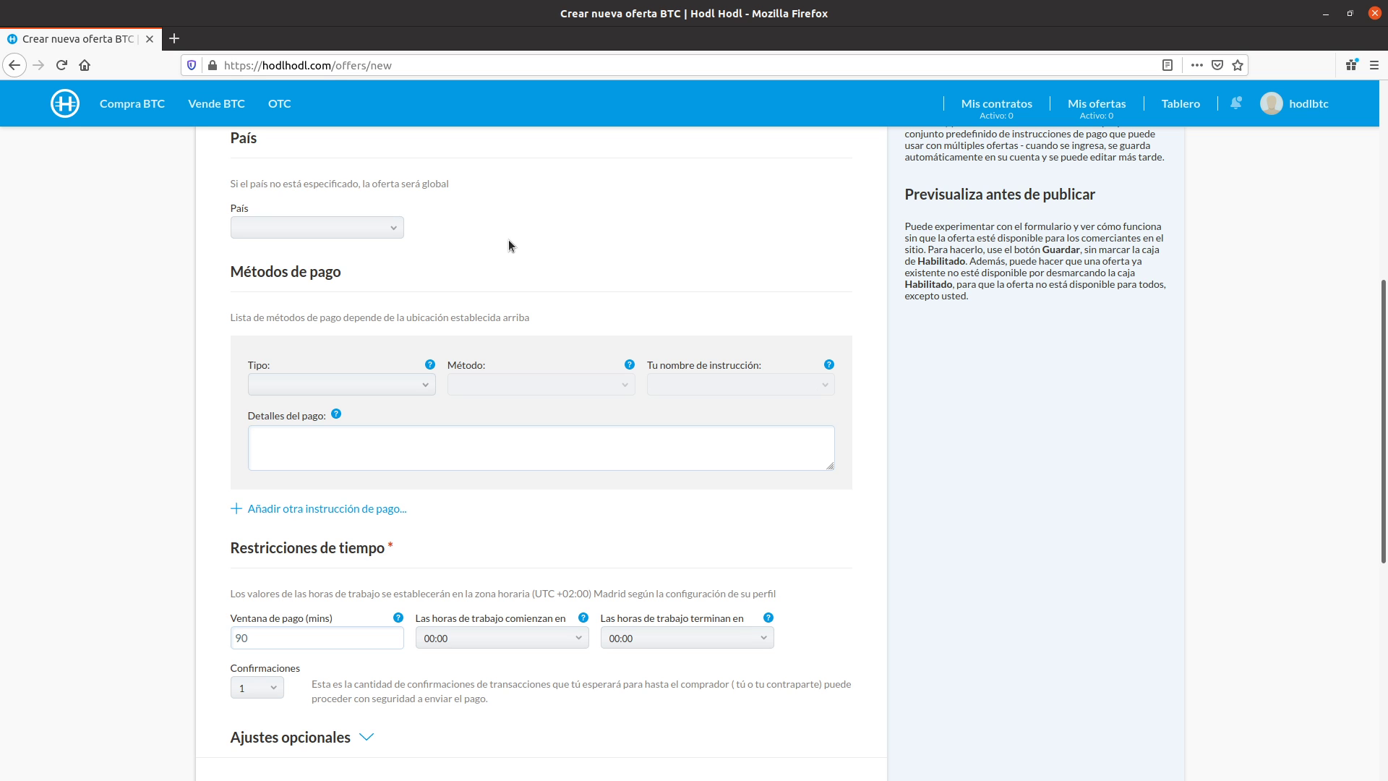
# Step: Set the payment method to a SWIFT bank wire using the saved instruction INS A
pyautogui.scroll(-1, 358, 155)
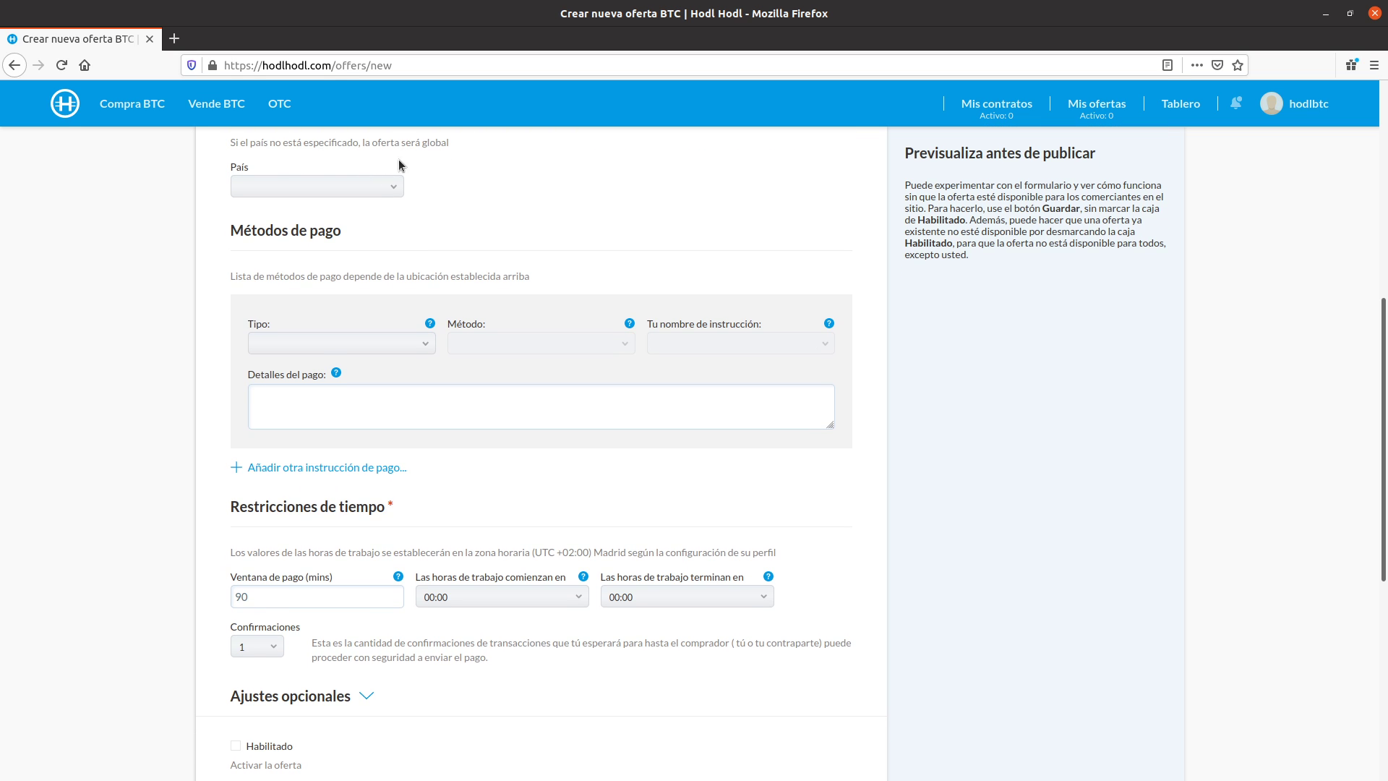
pyautogui.scroll(-2, 457, 181)
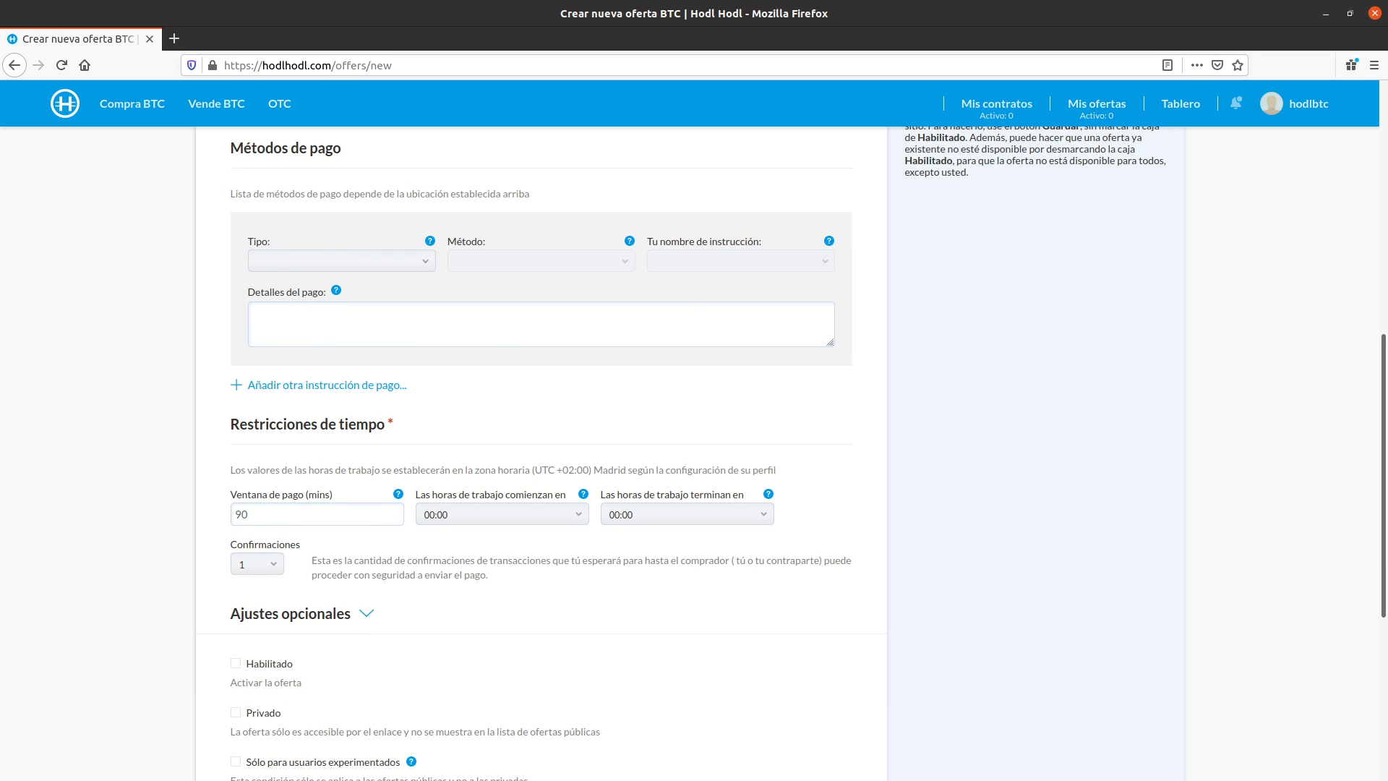
pyautogui.click(339, 261)
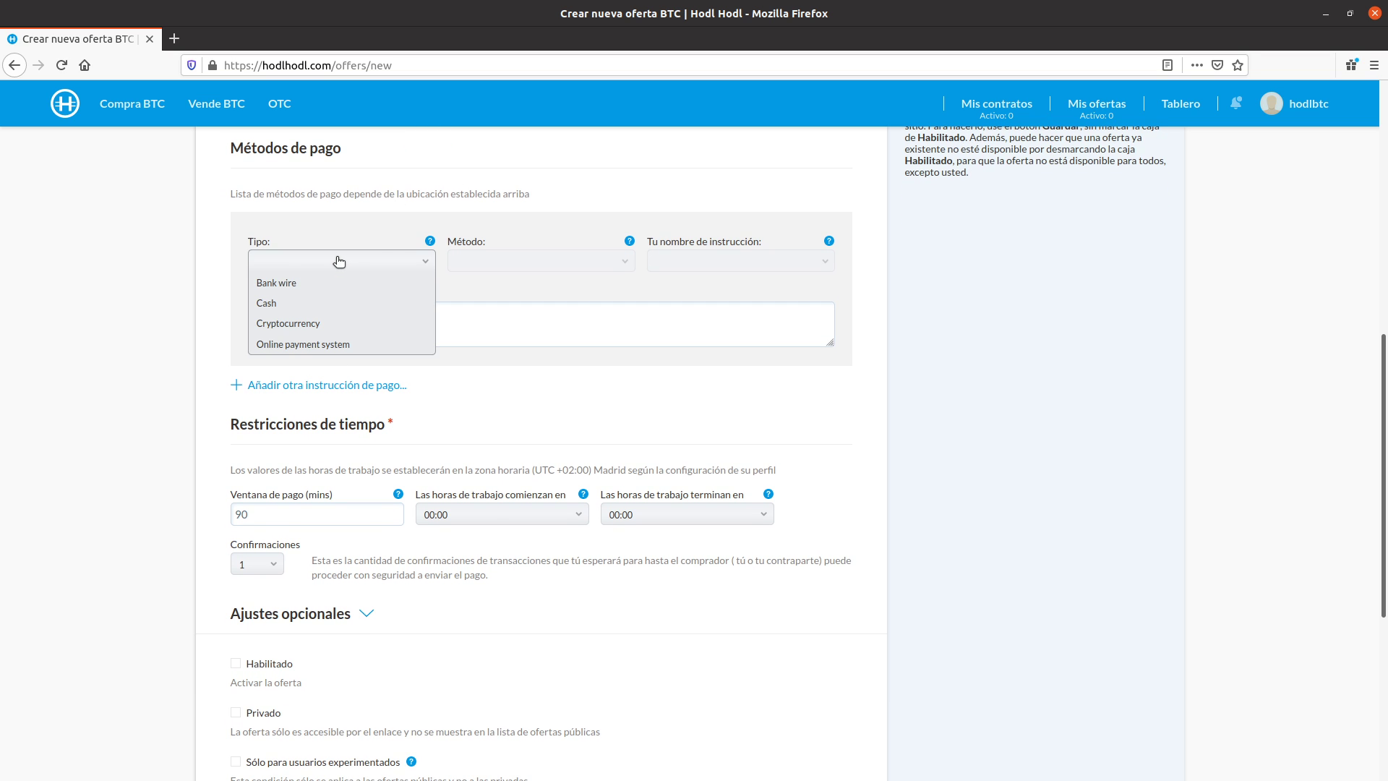
pyautogui.click(335, 285)
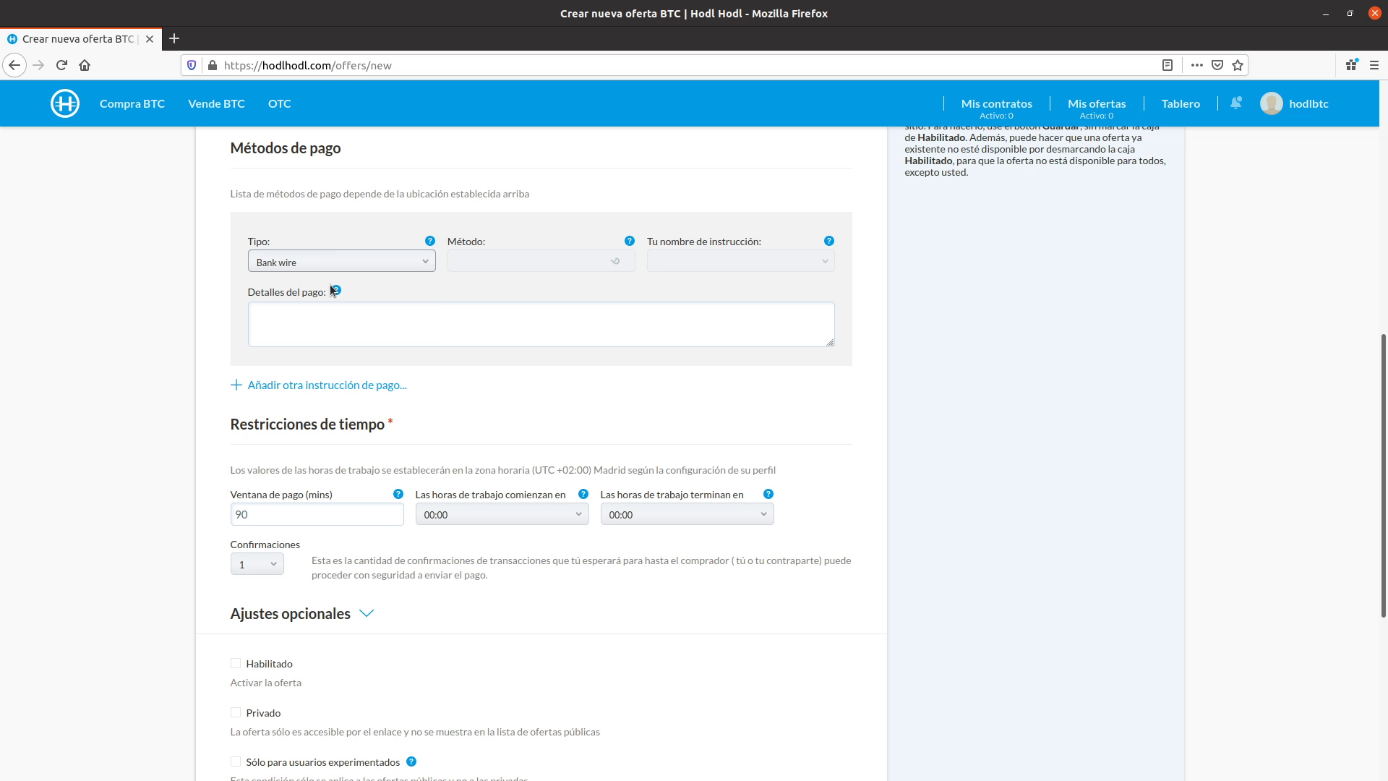
pyautogui.click(521, 264)
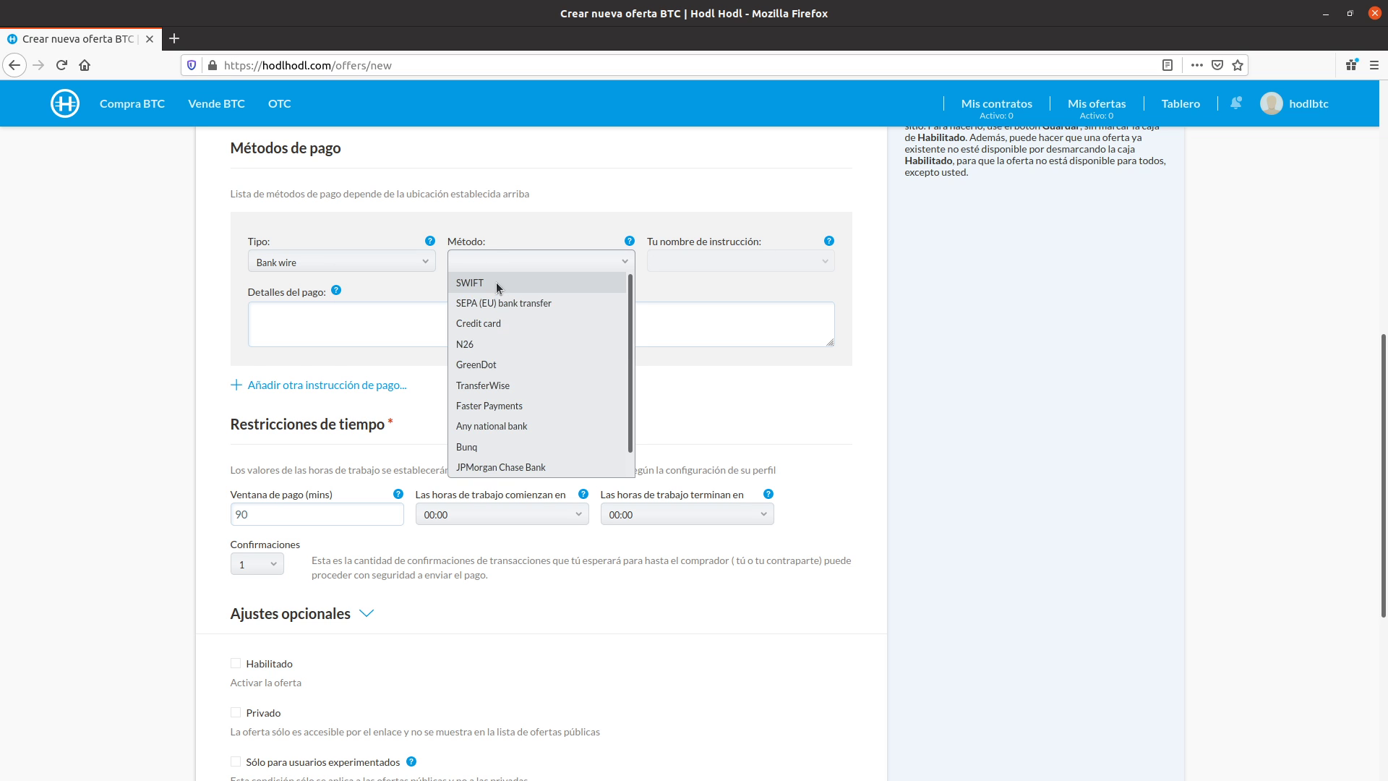
pyautogui.click(495, 283)
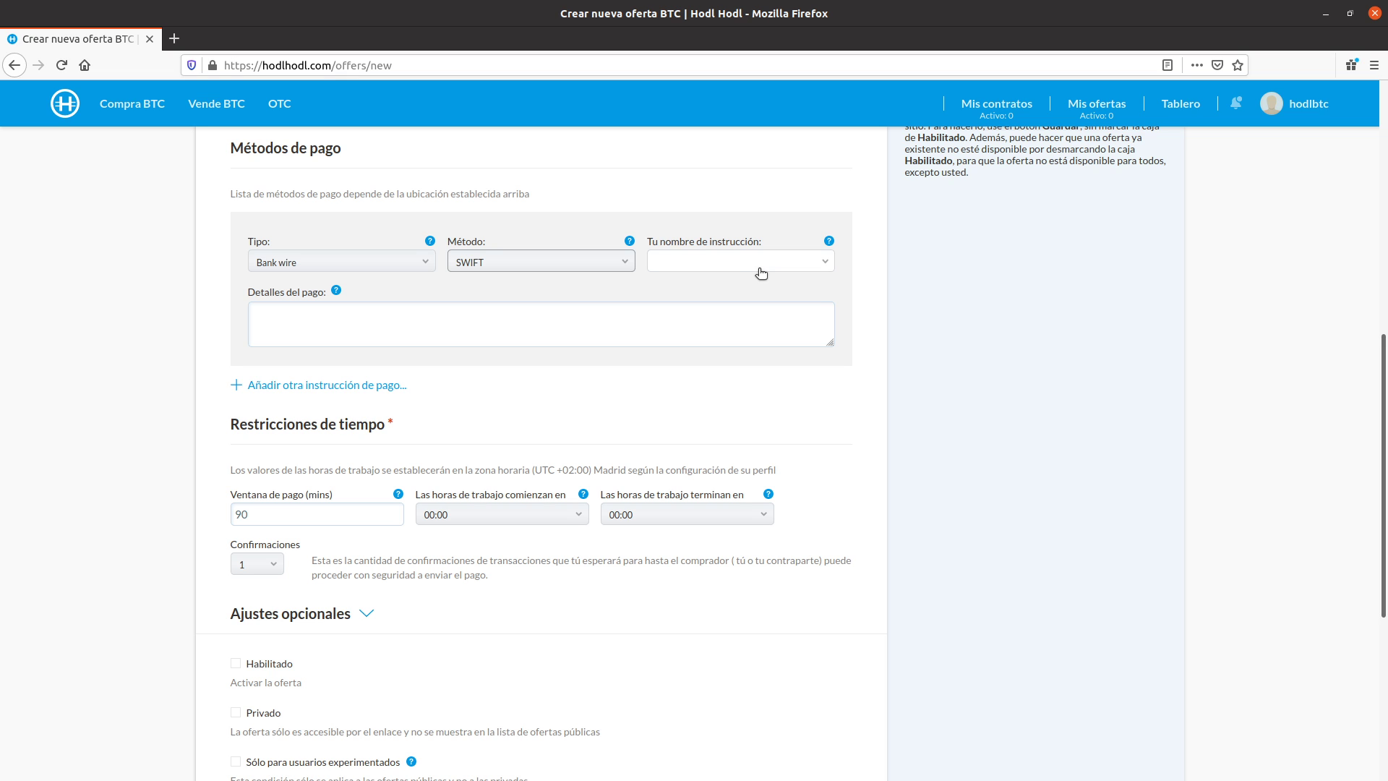
pyautogui.click(826, 265)
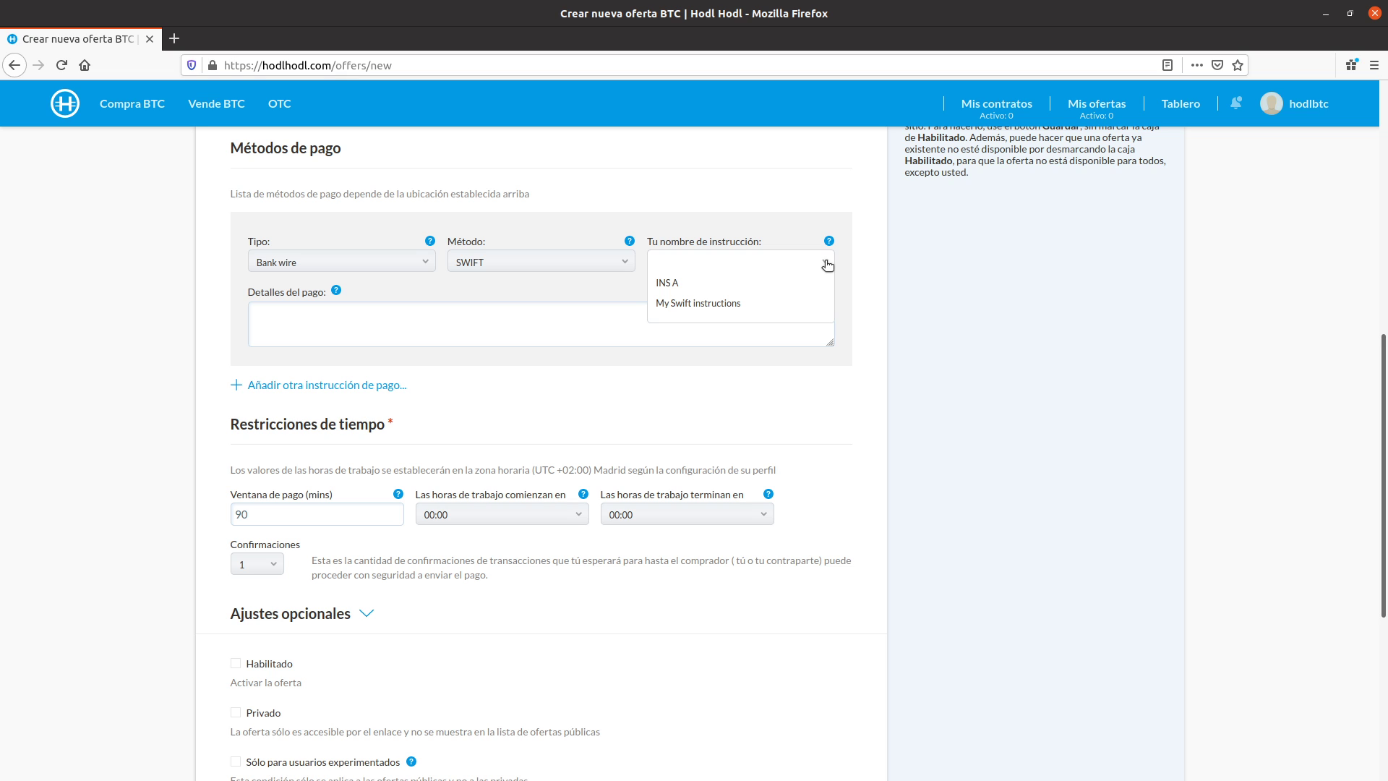
pyautogui.click(735, 279)
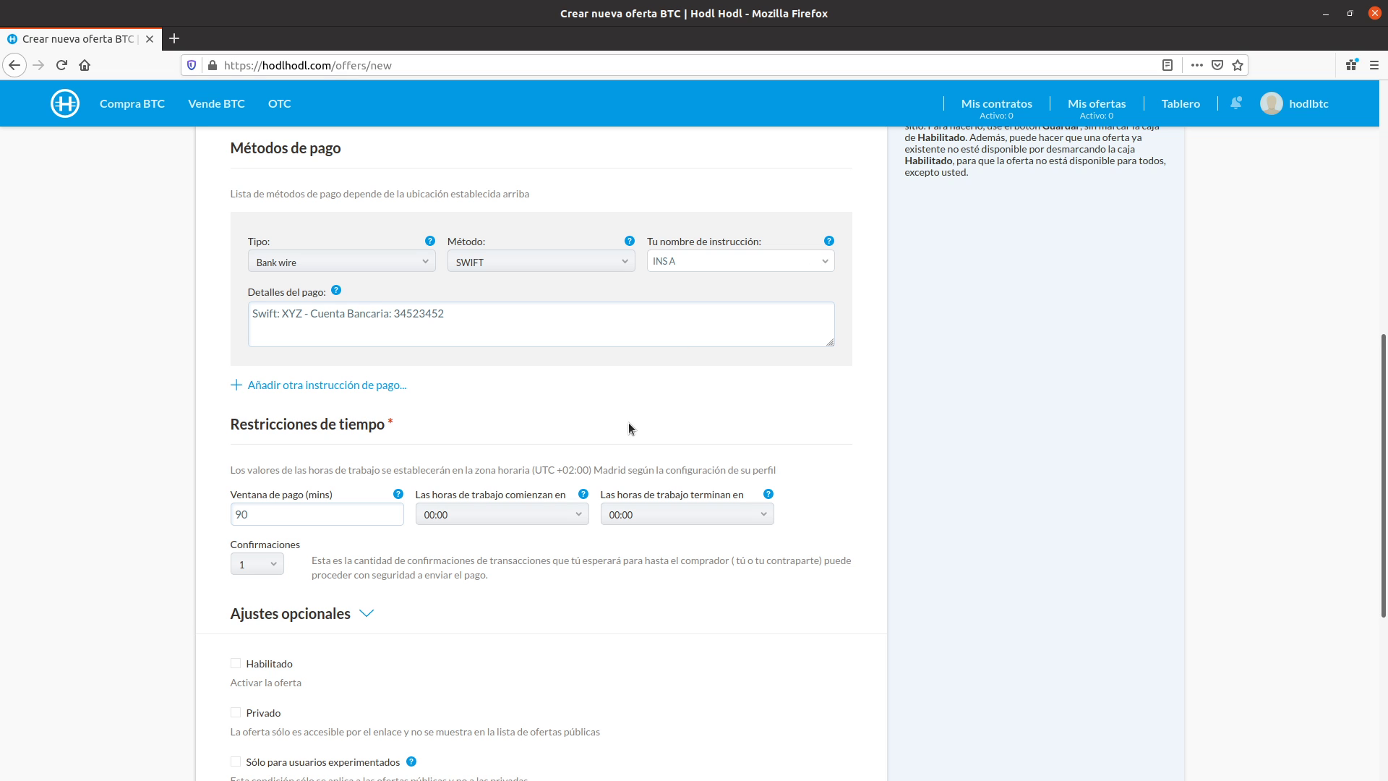
# Step: Add a second payment instruction, view its available types, and remove it again
pyautogui.click(368, 390)
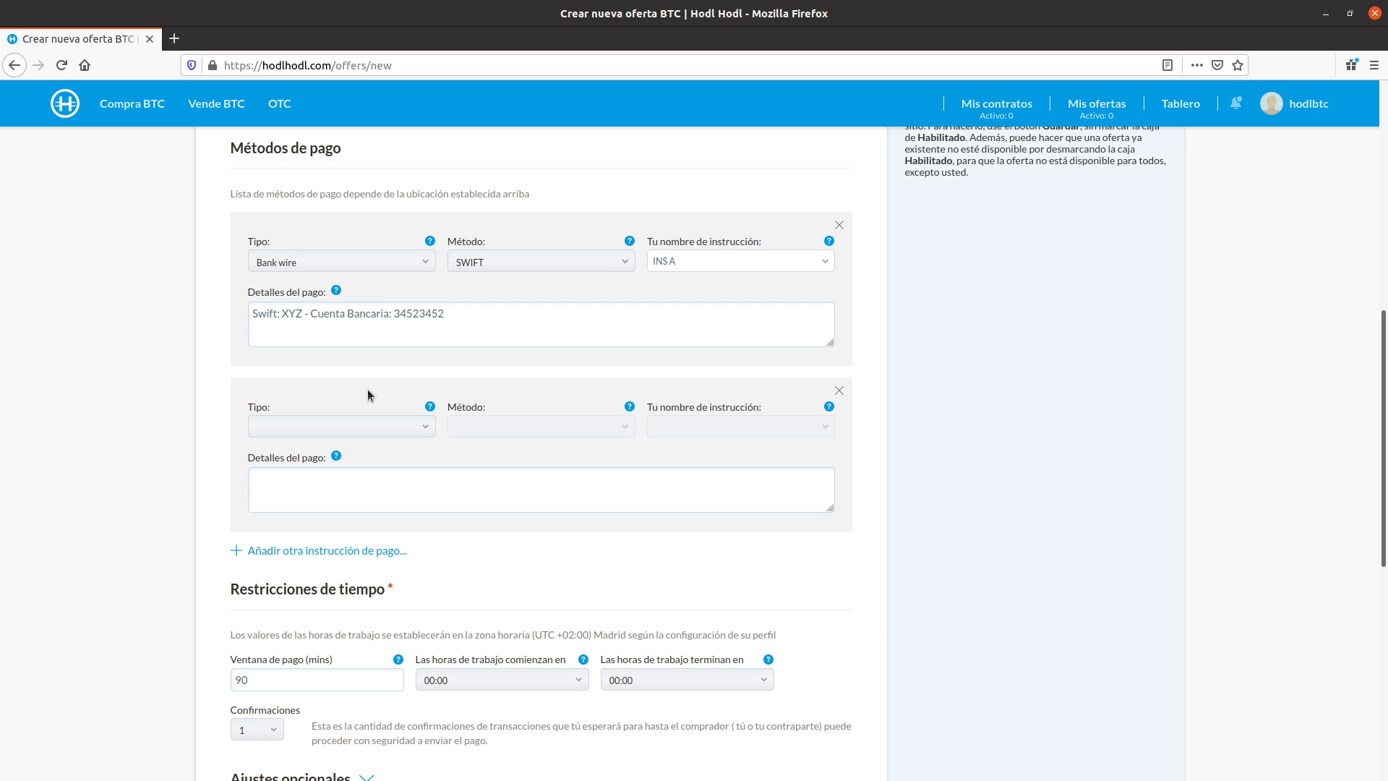
pyautogui.click(324, 434)
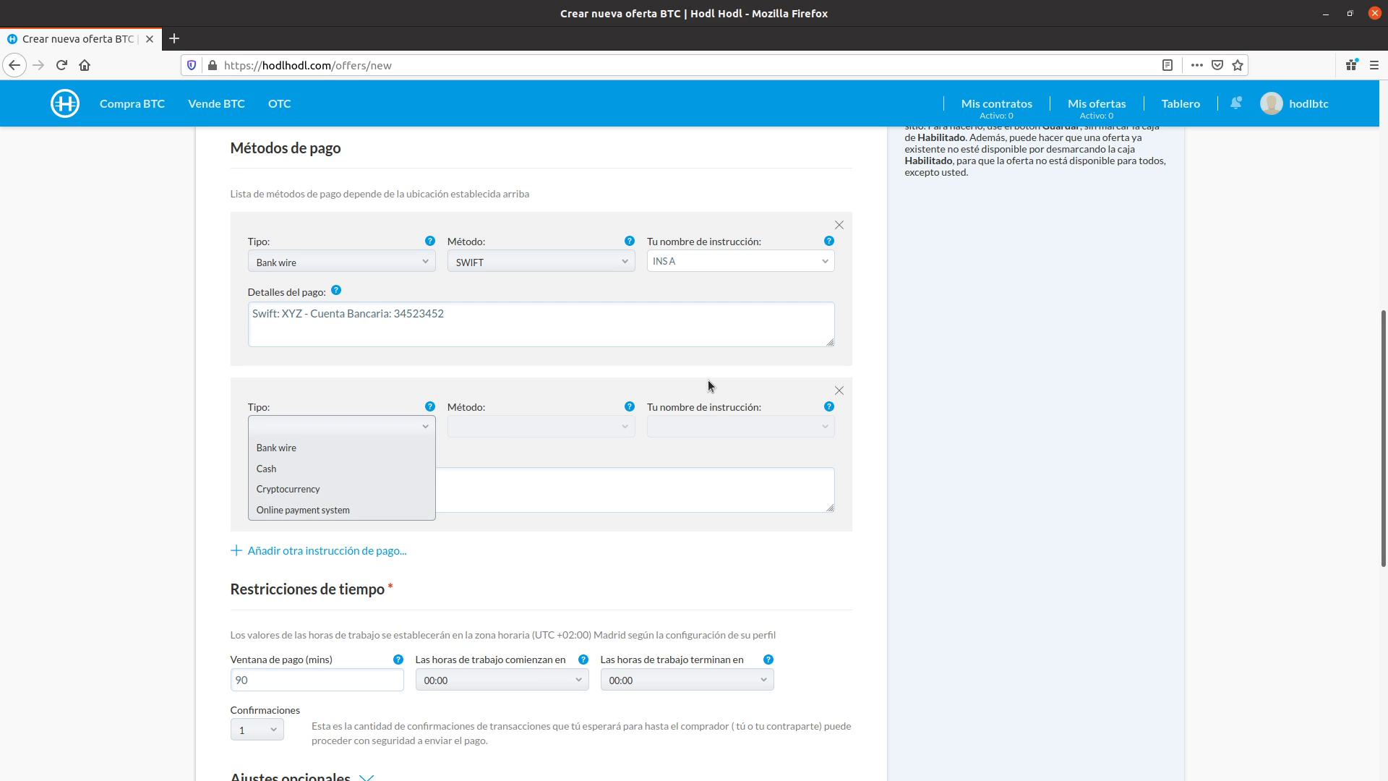
pyautogui.click(839, 392)
pyautogui.click(839, 392)
# Step: Set the payment window in the time restrictions to 5760 minutes
pyautogui.scroll(-3, 832, 396)
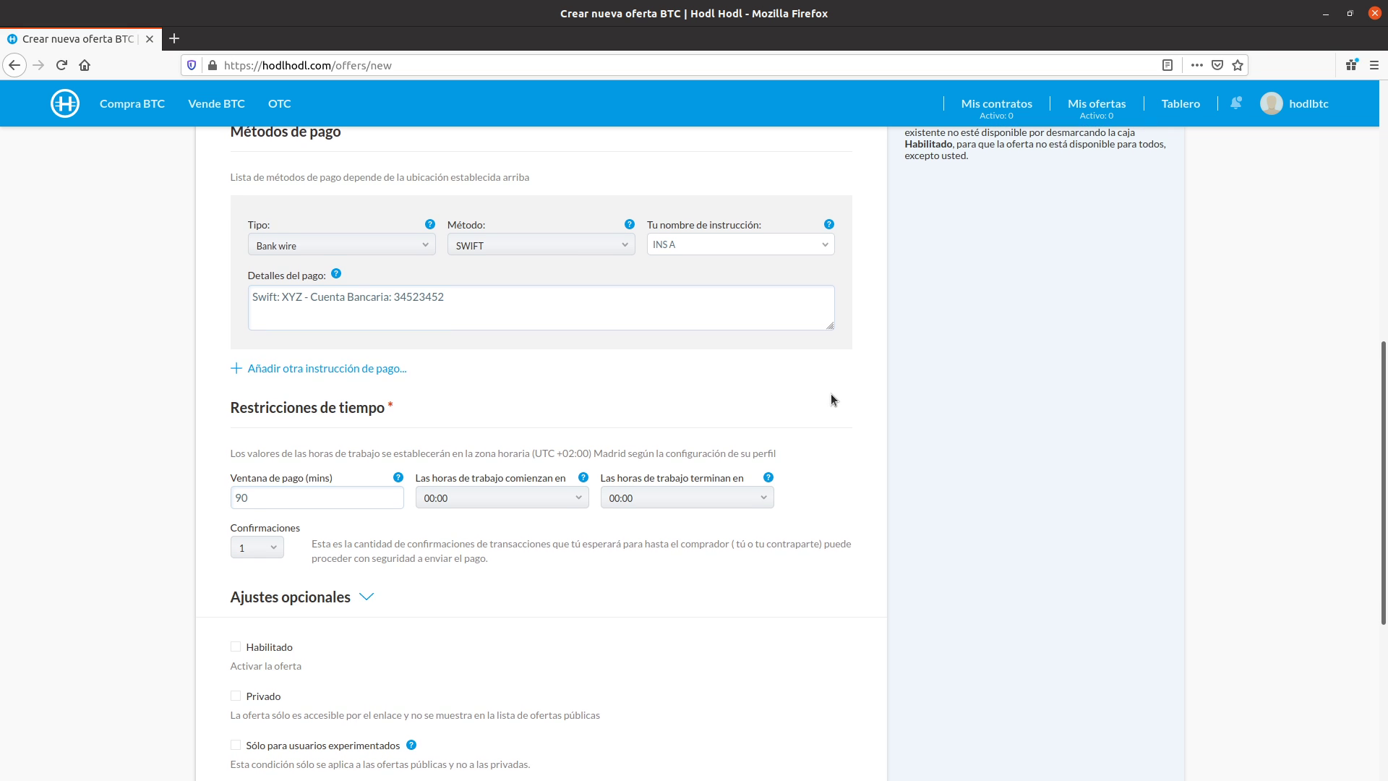
pyautogui.scroll(-3, 830, 396)
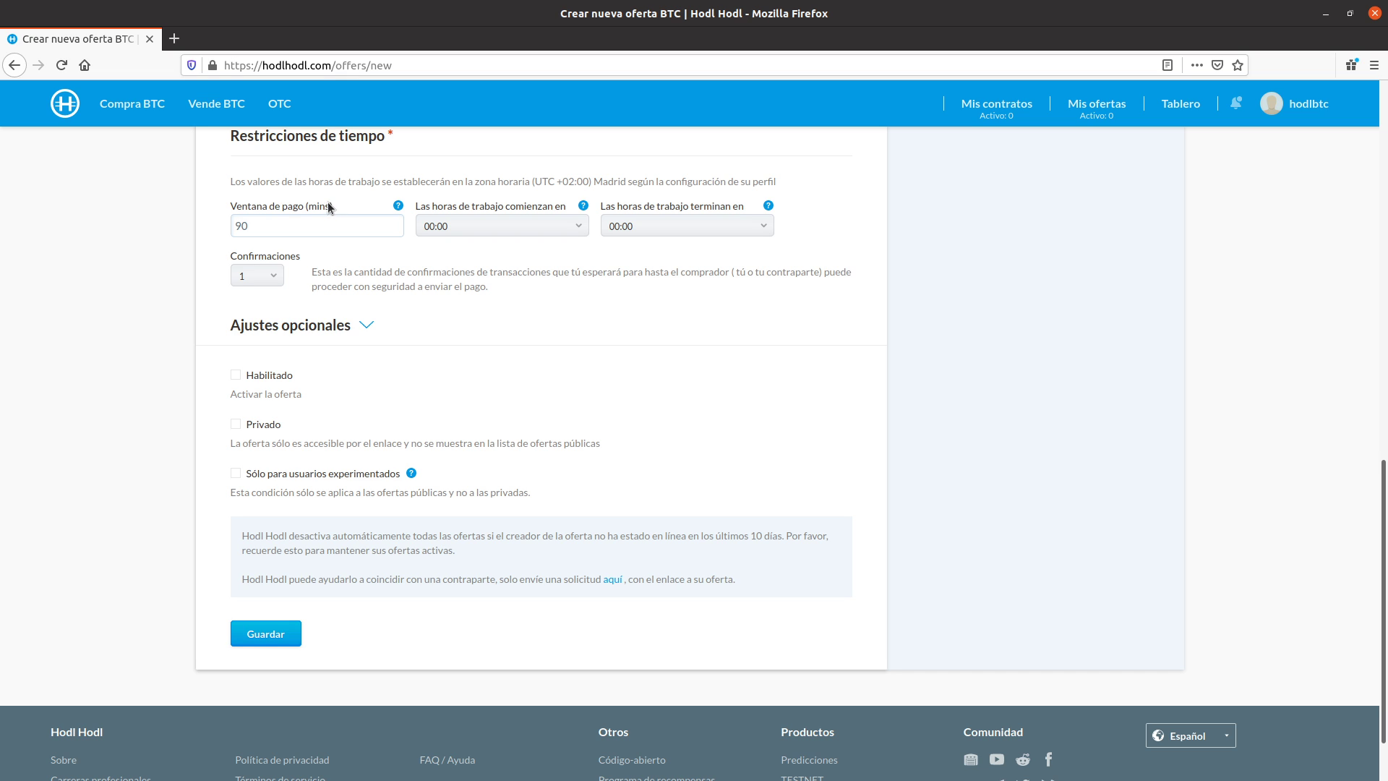
pyautogui.click(274, 226)
pyautogui.press('BackSpace')
pyautogui.press('BackSpace')
pyautogui.write('5')
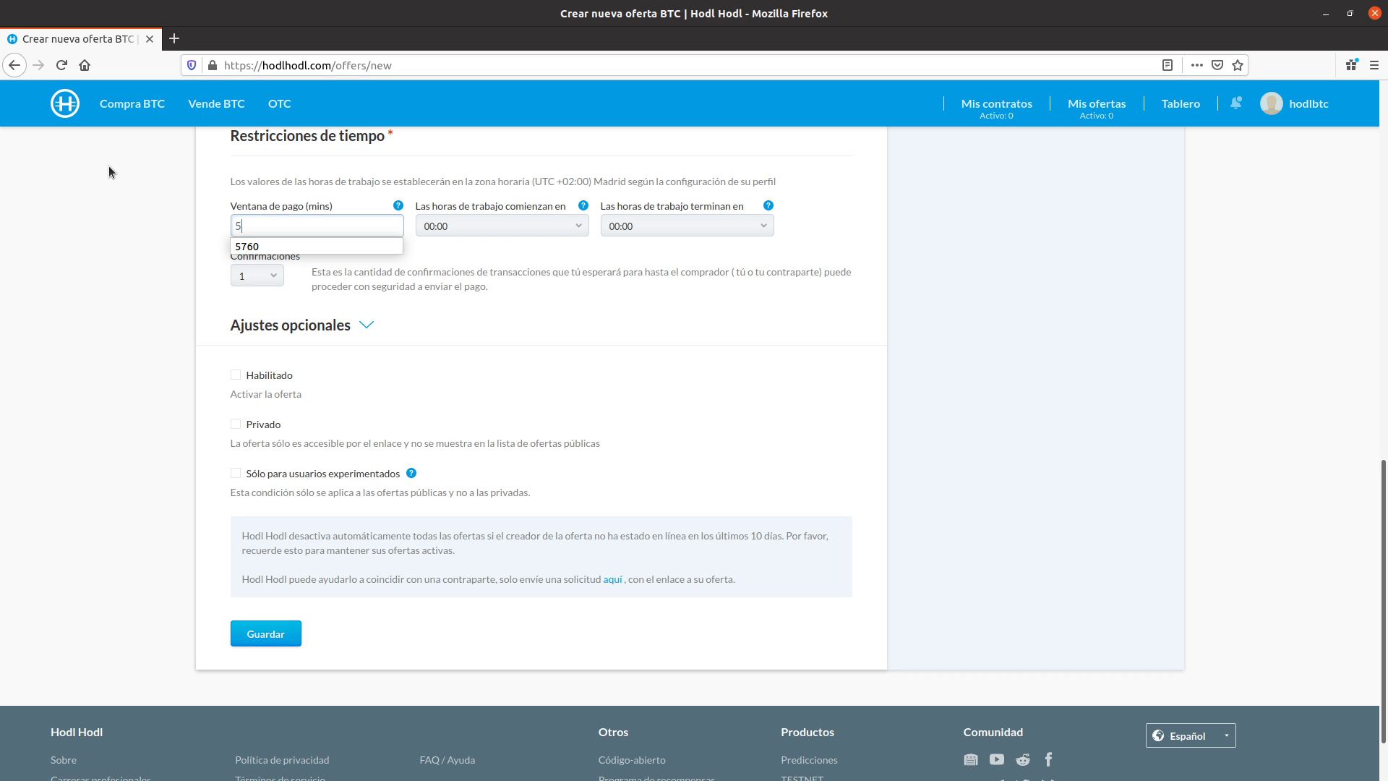
pyautogui.write('760')
pyautogui.click(510, 193)
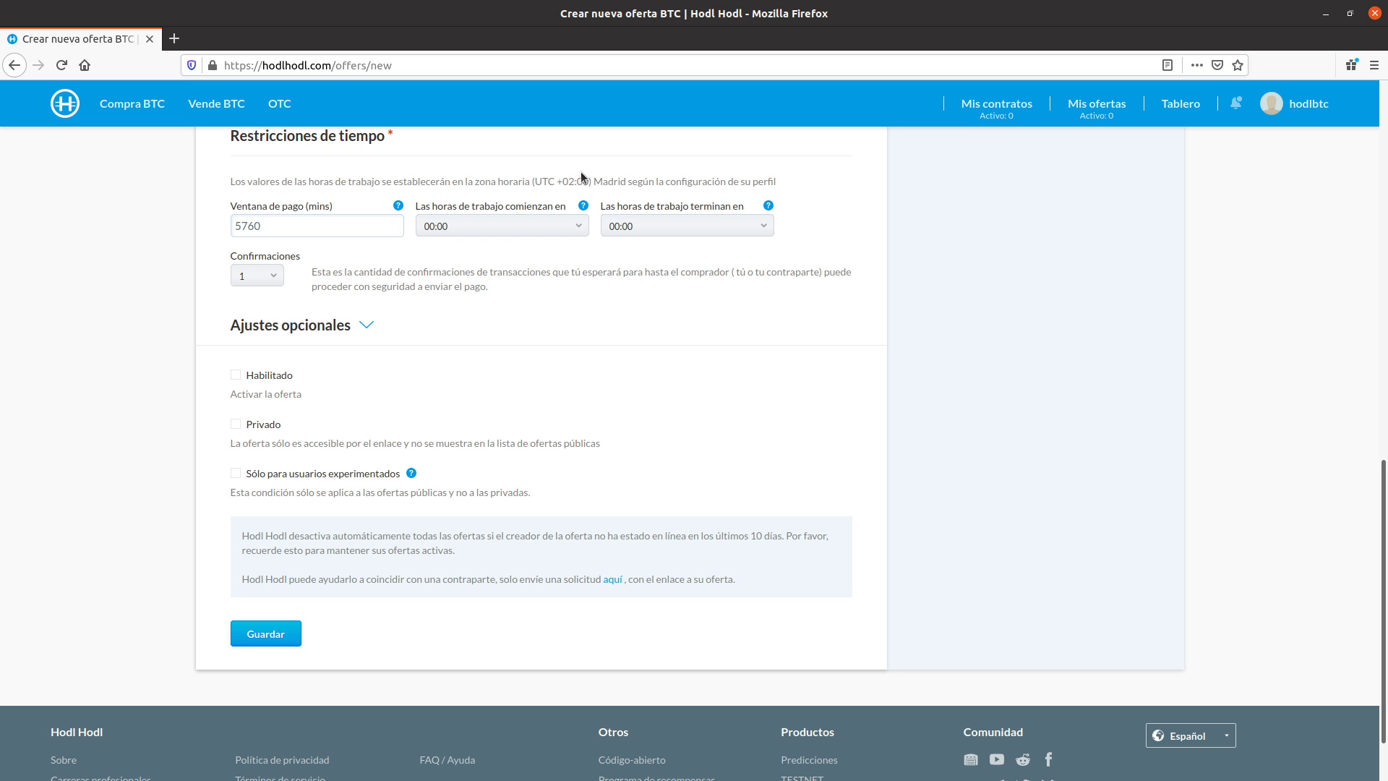
# Step: Set the offer's working hours to start at 06:00 and end at 18:00
pyautogui.click(549, 227)
pyautogui.scroll(-4, 521, 272)
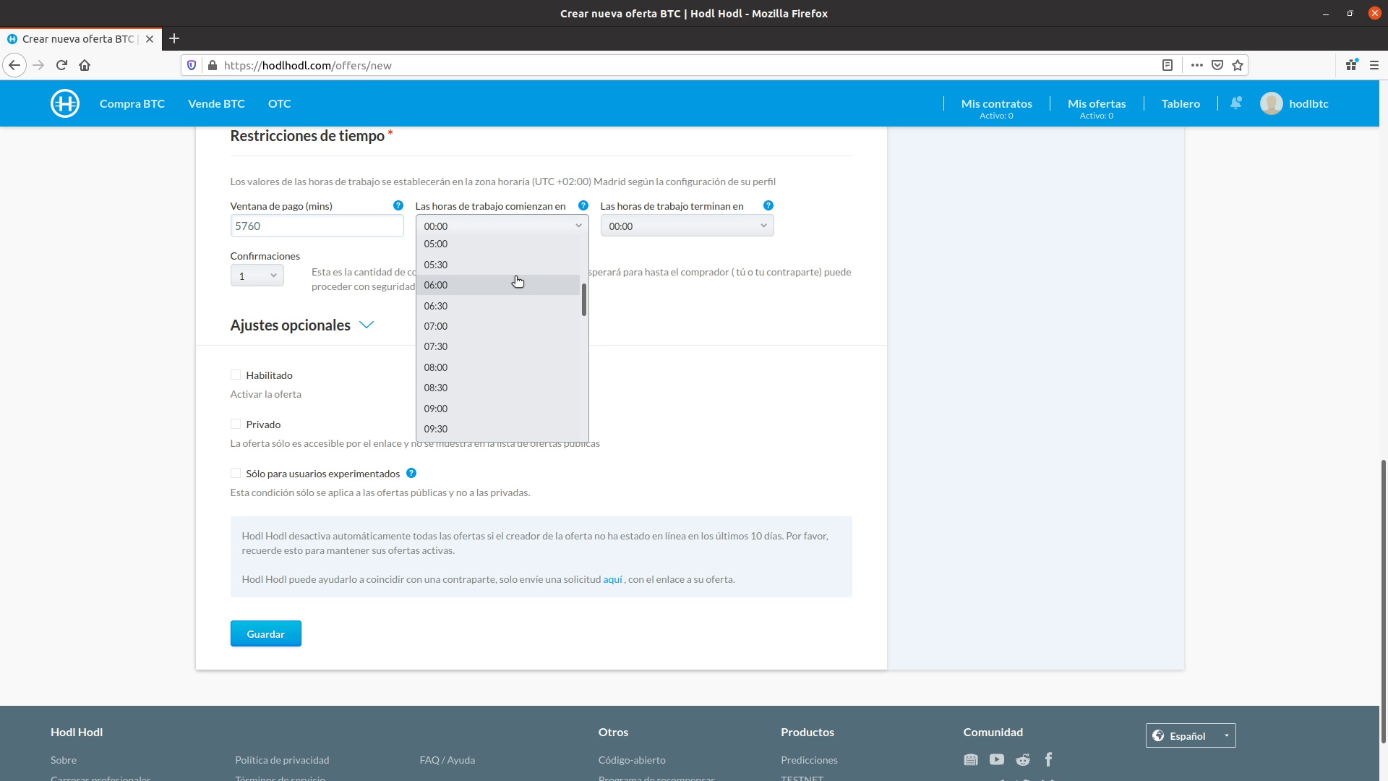
pyautogui.click(502, 284)
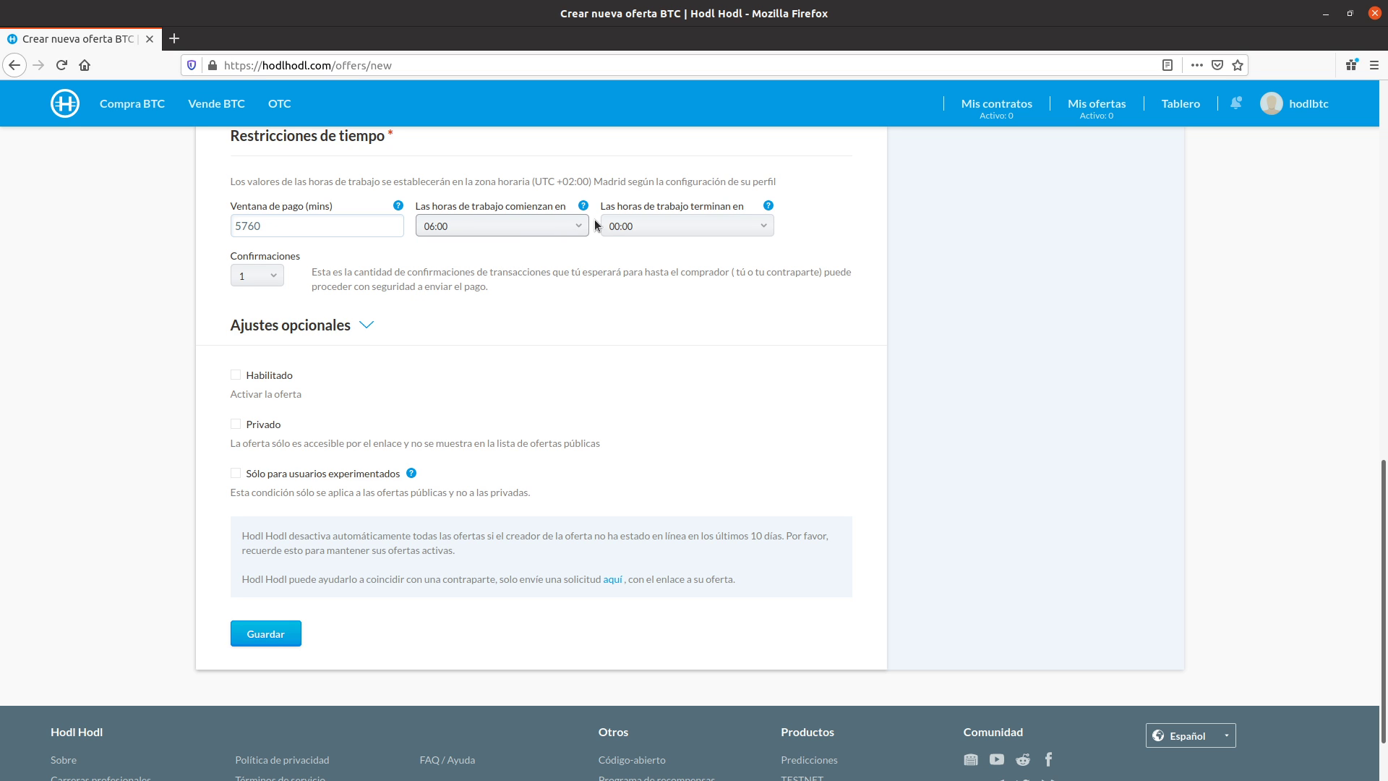
pyautogui.click(687, 226)
pyautogui.scroll(-8, 683, 368)
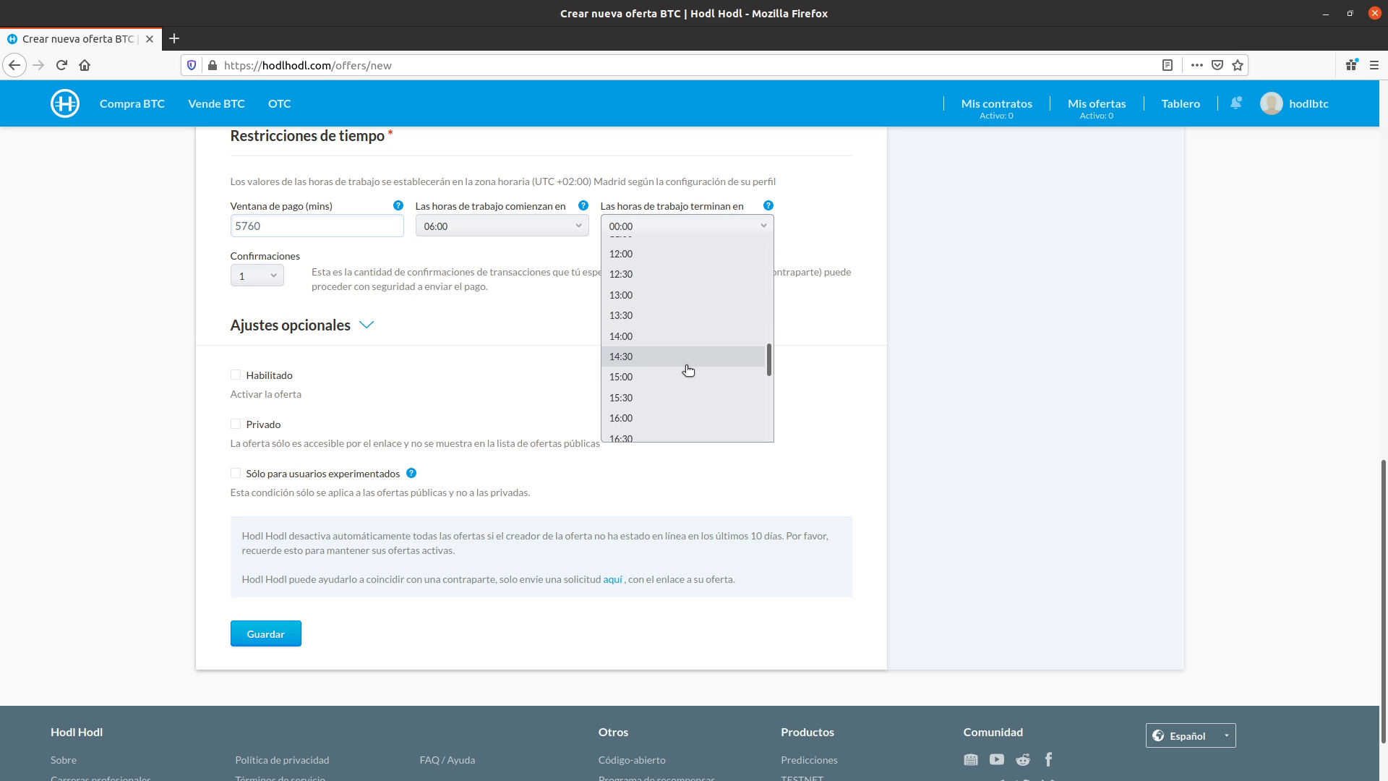
pyautogui.scroll(-2, 687, 369)
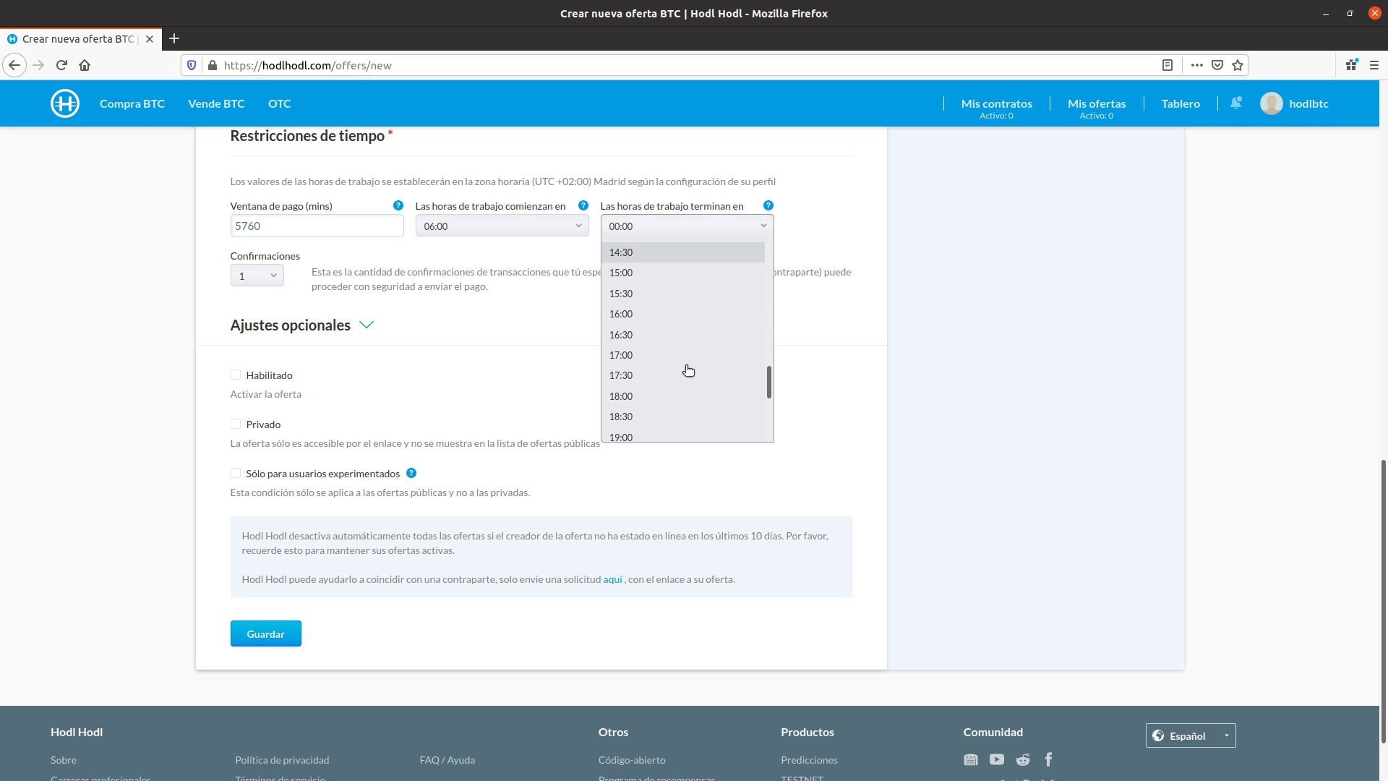
pyautogui.click(660, 397)
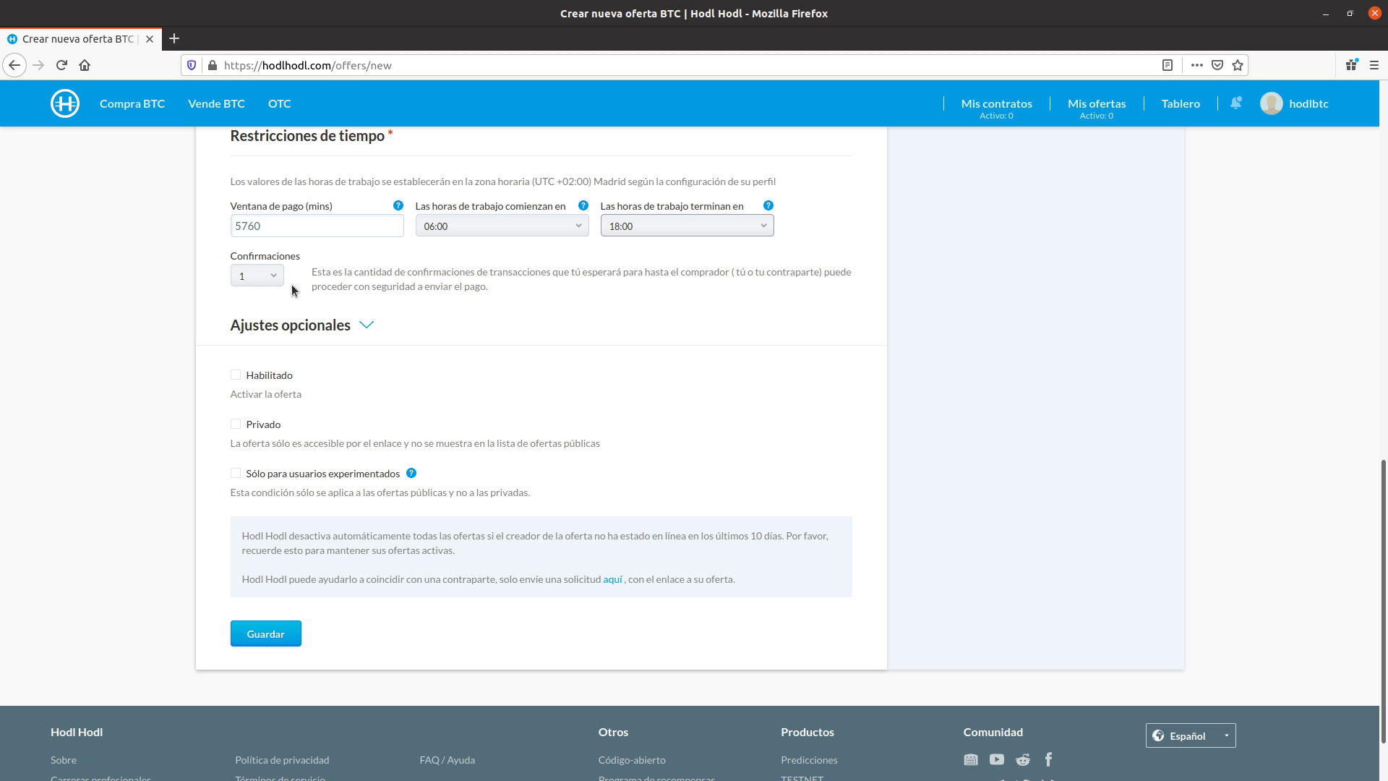
# Step: Expand the optional settings and set the offer balance to 2000 USD
pyautogui.scroll(-2, 388, 302)
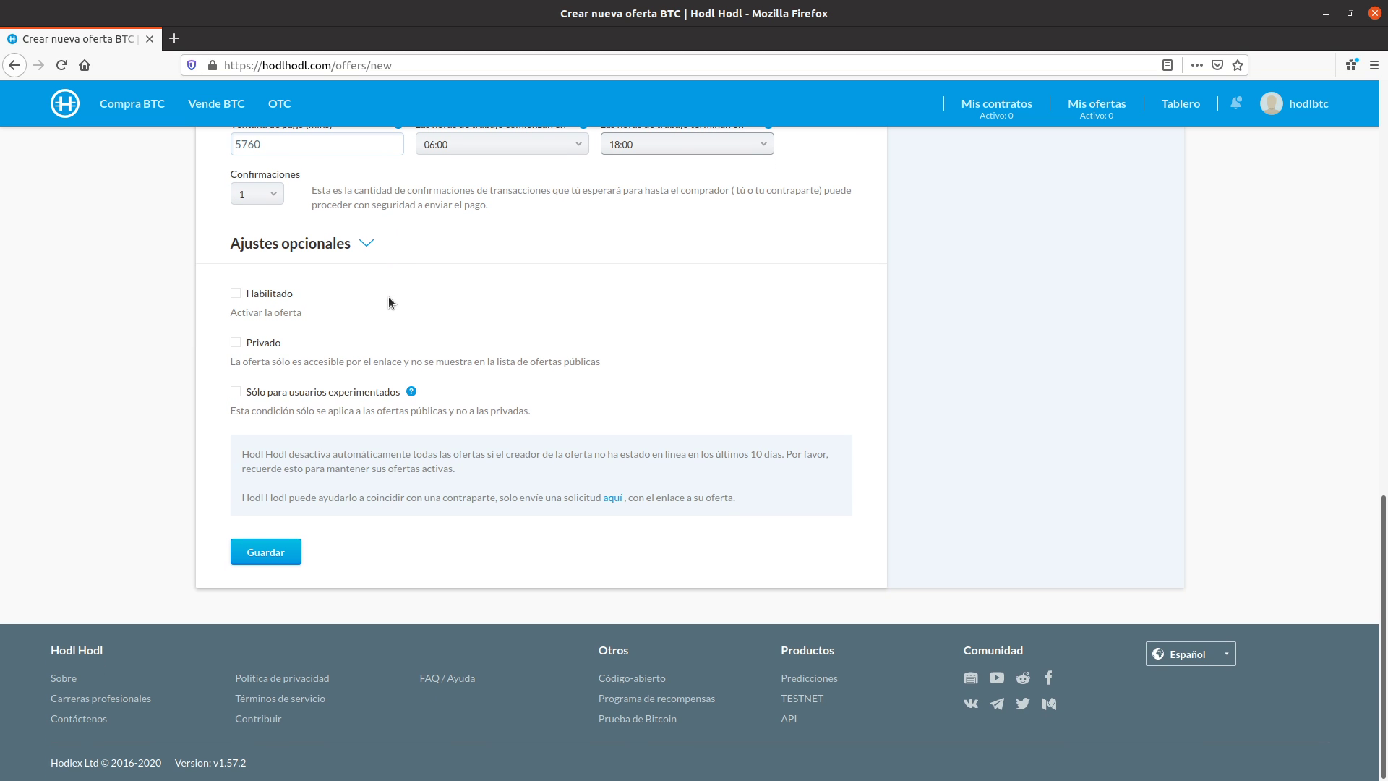
pyautogui.click(366, 244)
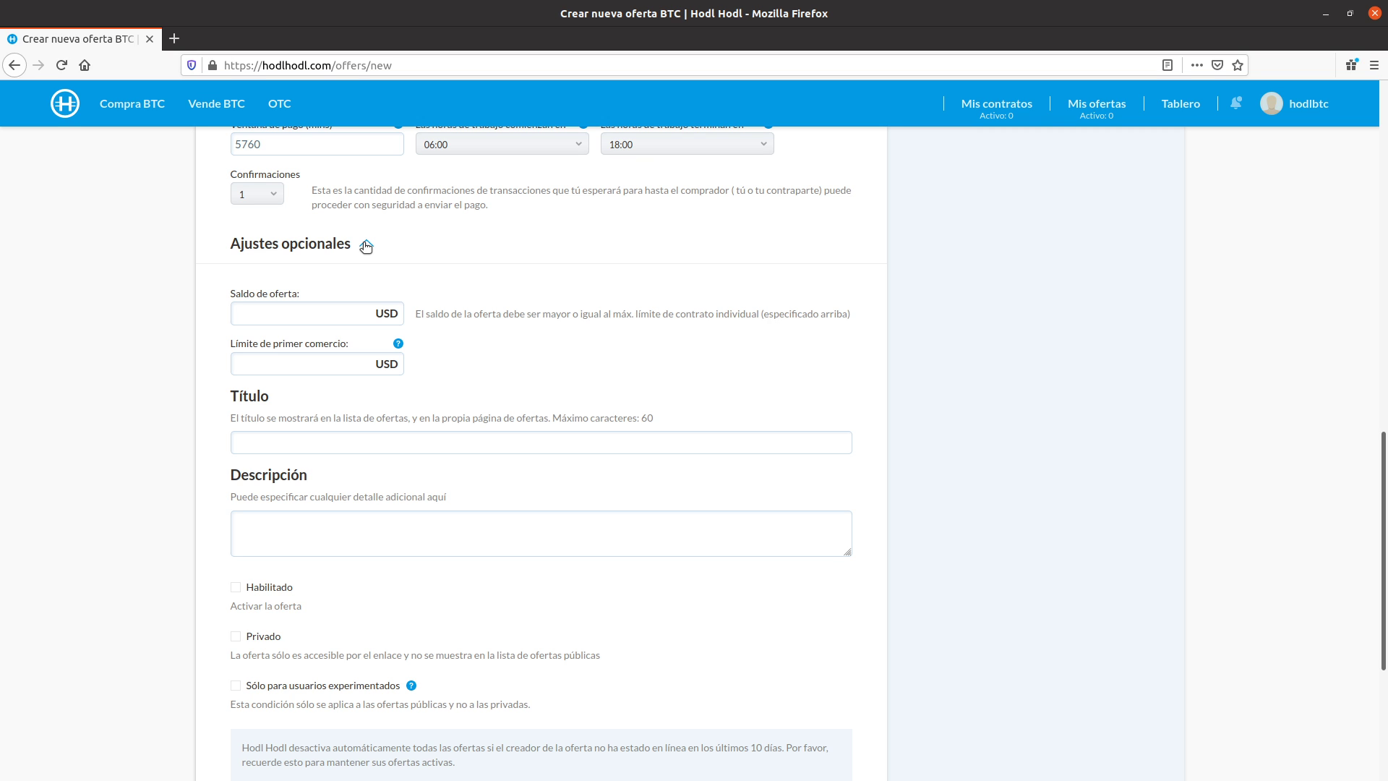
pyautogui.click(331, 311)
pyautogui.write('2000')
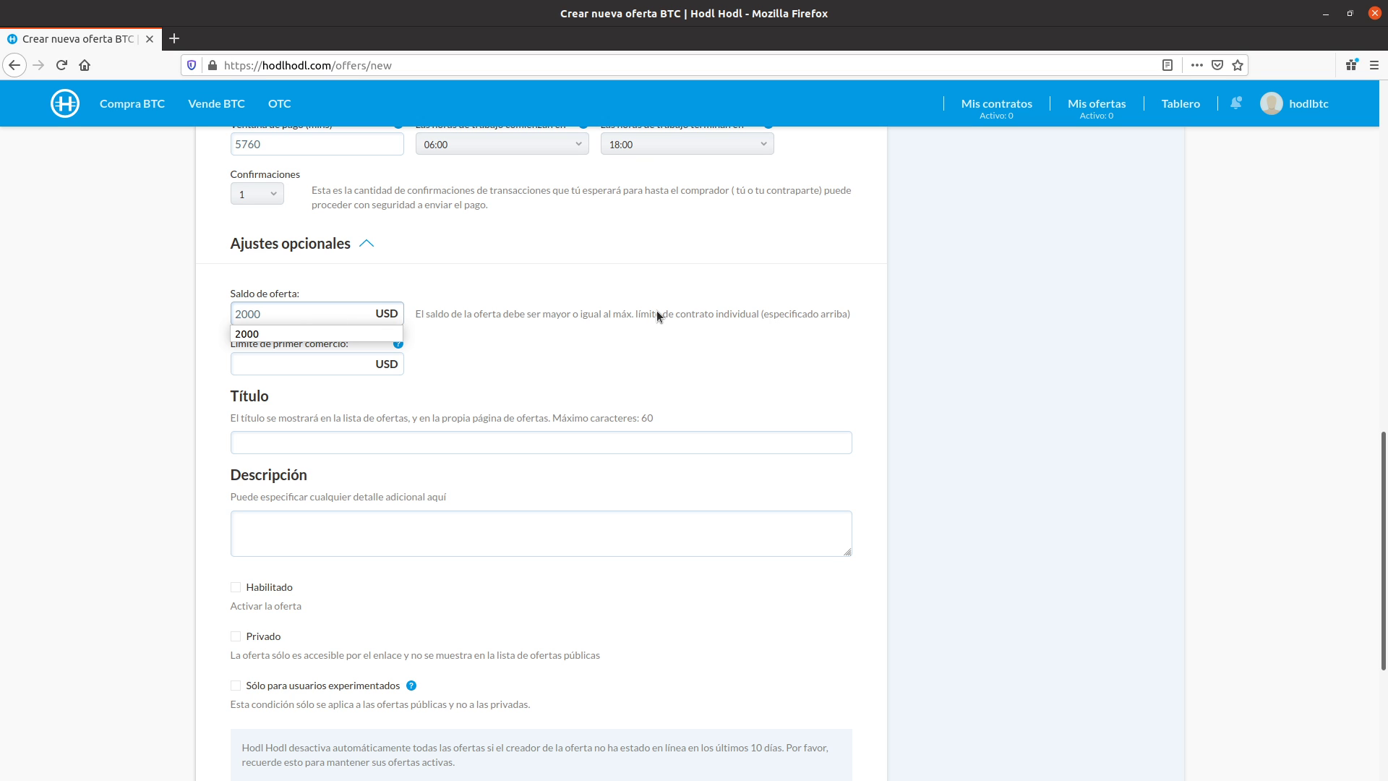
pyautogui.click(643, 295)
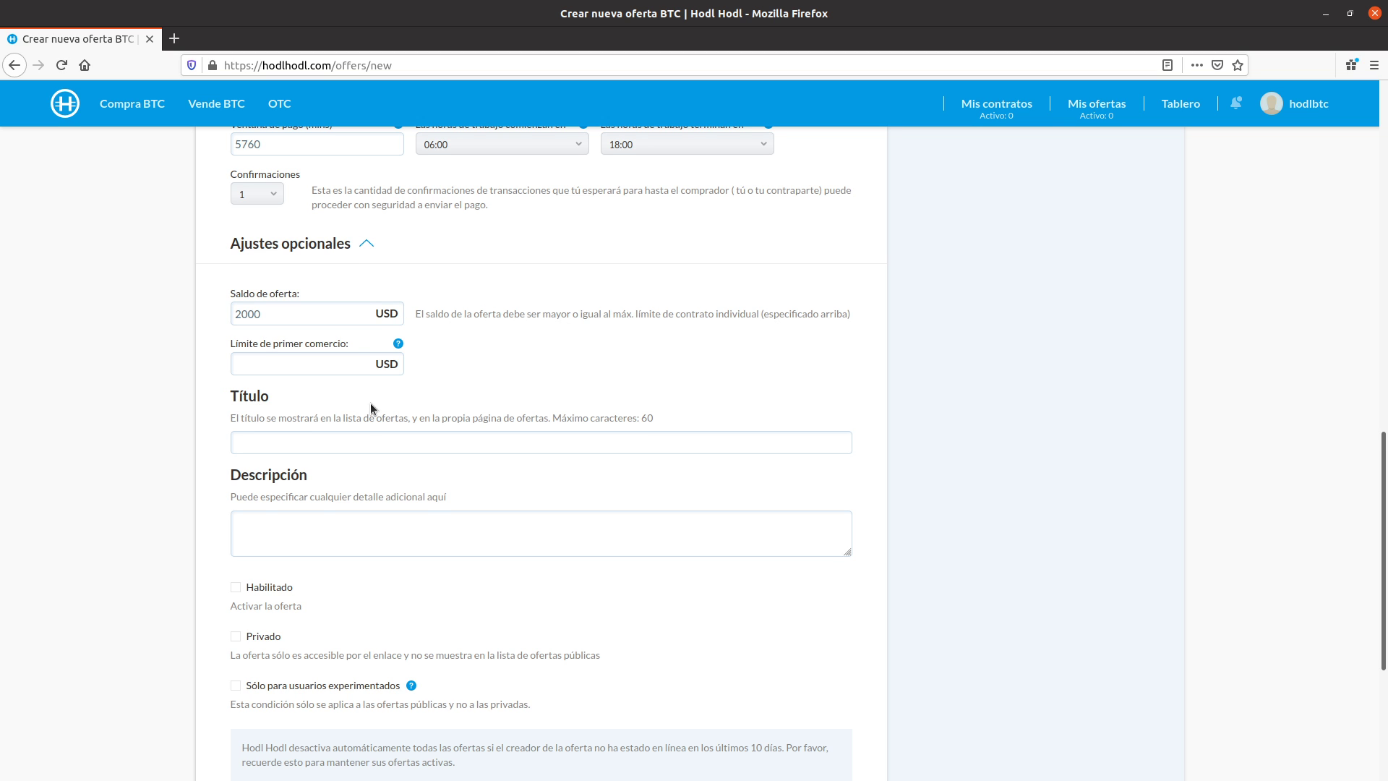
# Step: Title the offer "Trading de BTC con una 2% para el euro"
pyautogui.scroll(-3, 332, 332)
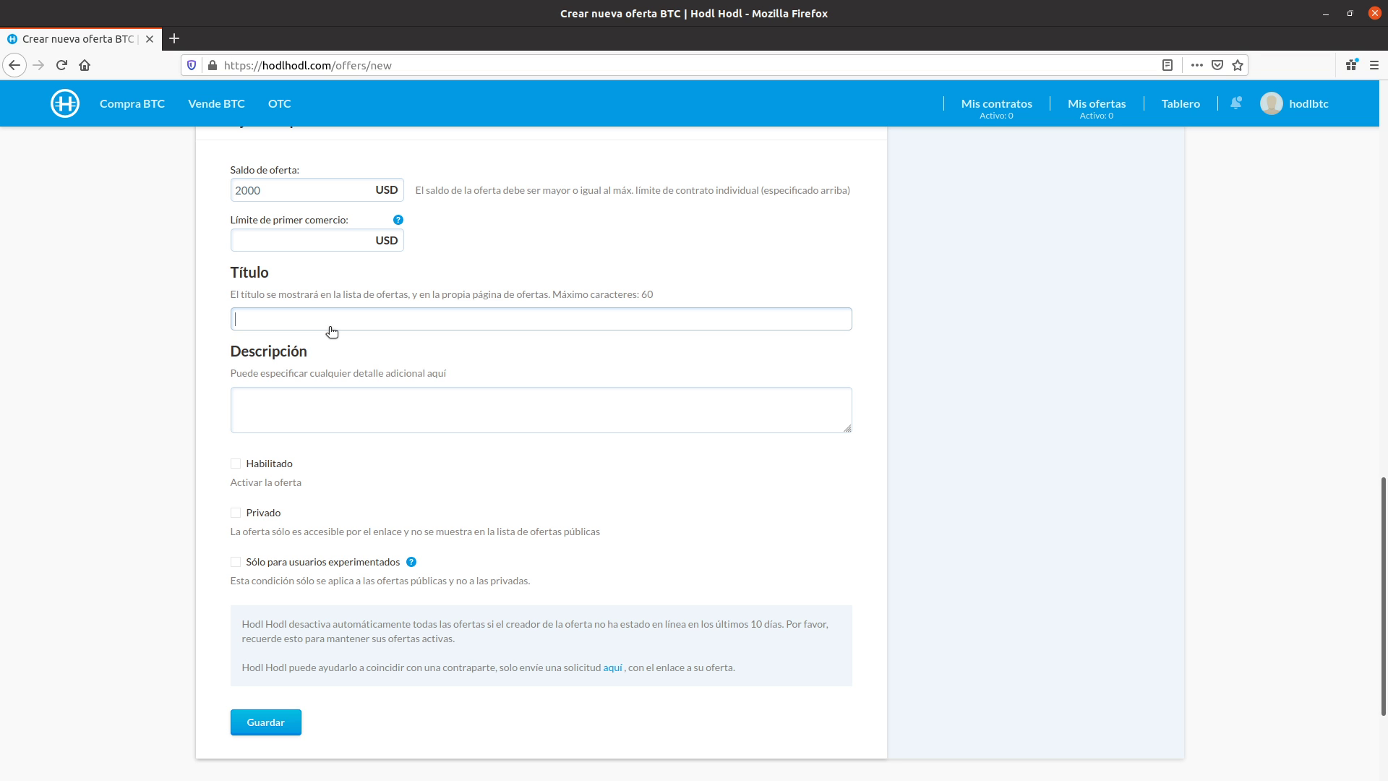
pyautogui.write('Trading')
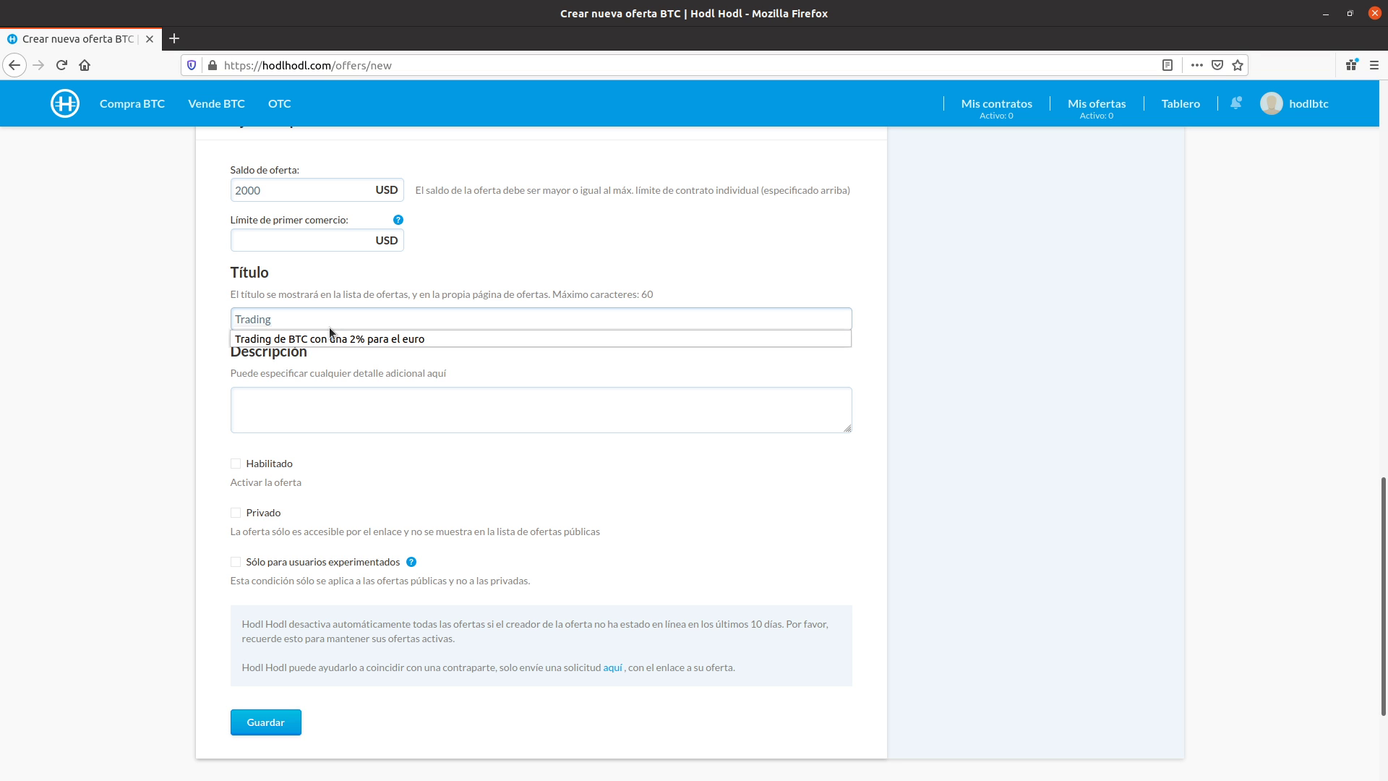
pyautogui.click(429, 339)
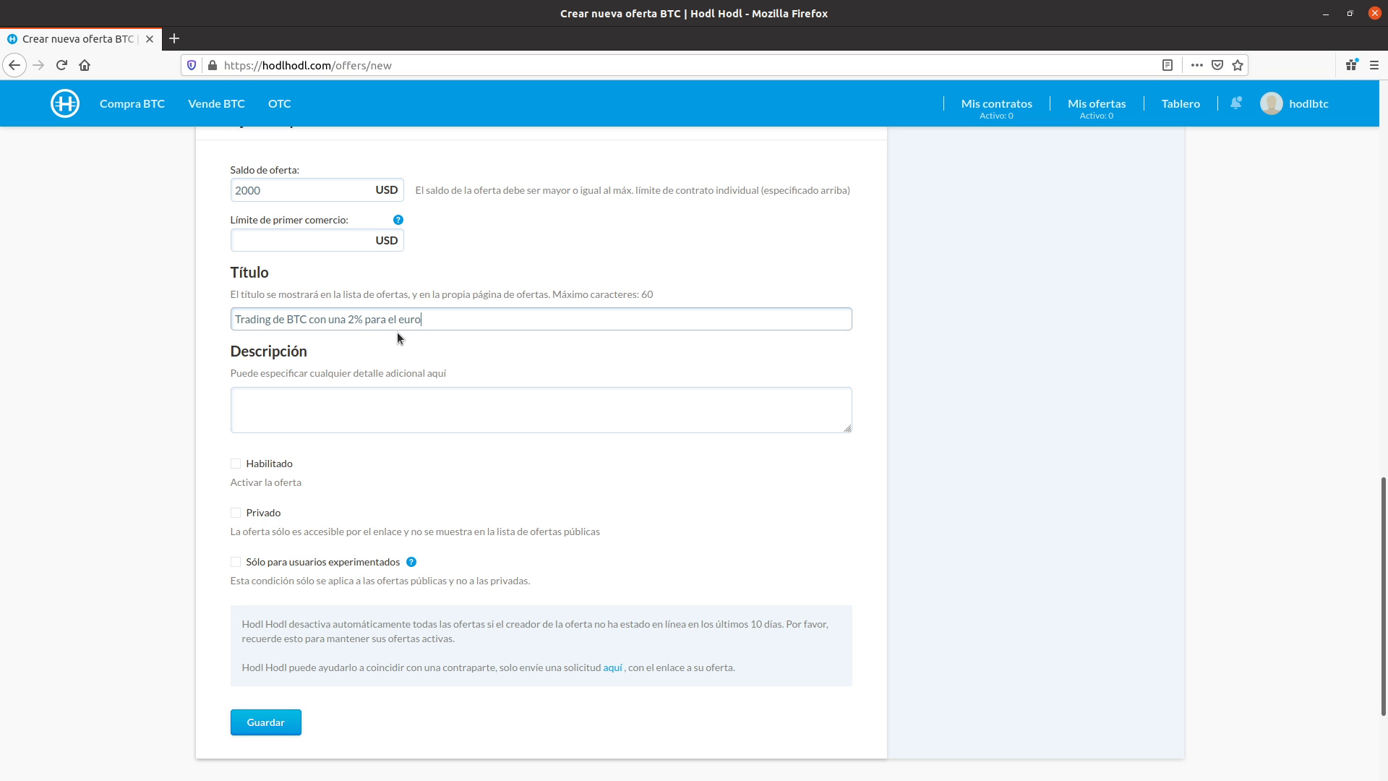
# Step: Enter "Prometo rapido" as the offer's description
pyautogui.click(340, 397)
pyautogui.click(342, 400)
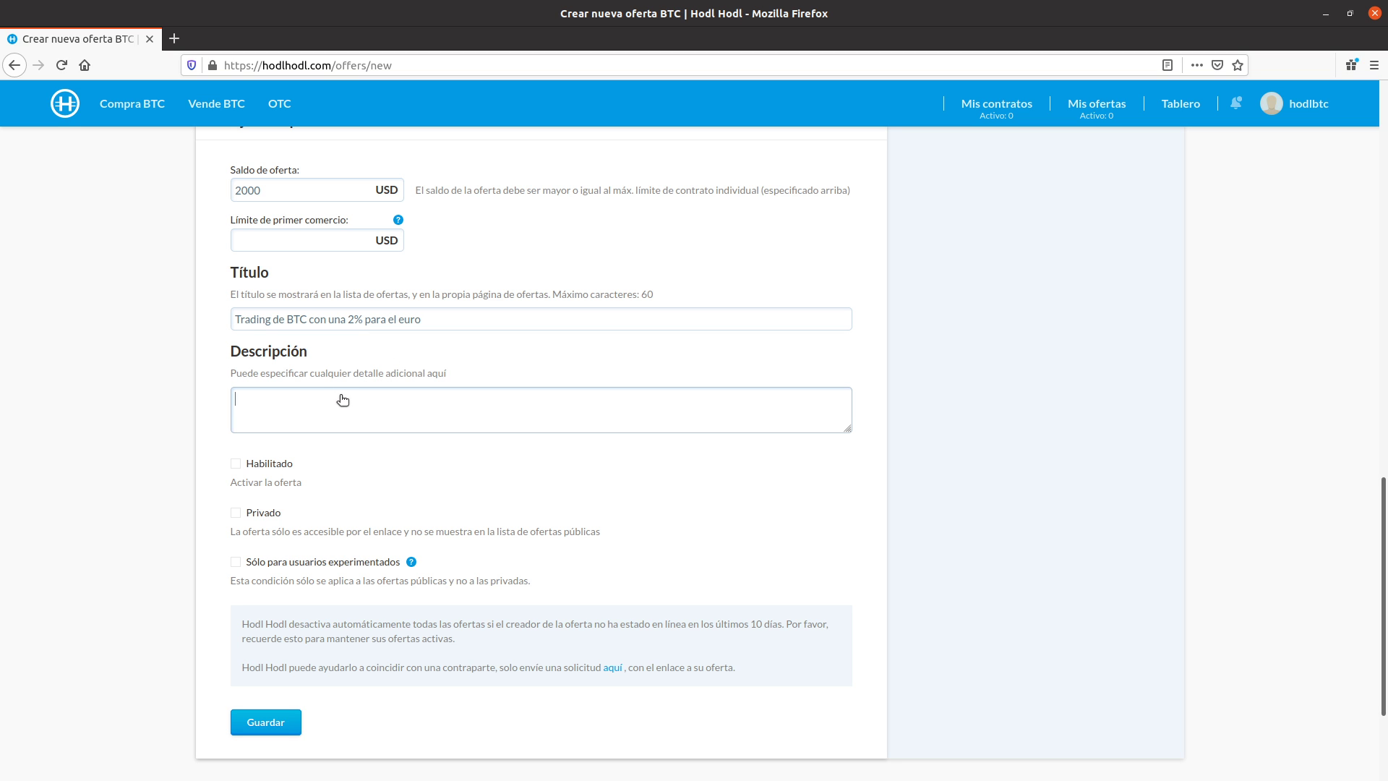
pyautogui.write('P')
pyautogui.write('rometo u')
pyautogui.write('n inter')
pyautogui.press('BackSpace')
pyautogui.press('BackSpace')
pyautogui.press('BackSpace')
pyautogui.press('BackSpace')
pyautogui.press('BackSpace')
pyautogui.press('BackSpace')
pyautogui.press('BackSpace')
pyautogui.press('BackSpace')
pyautogui.write('rapido')
# Step: Mark the offer as enabled and private, then save it
pyautogui.scroll(-2, 399, 470)
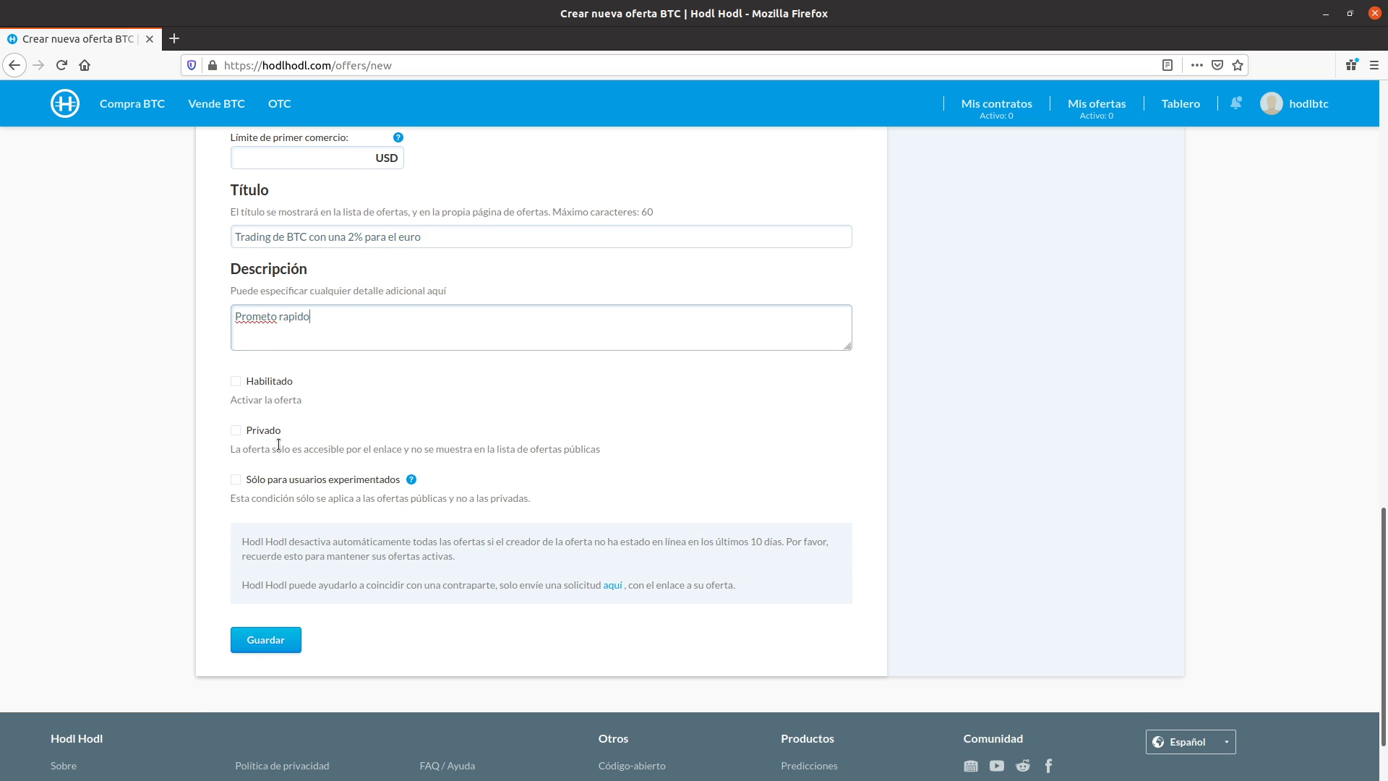
pyautogui.click(236, 382)
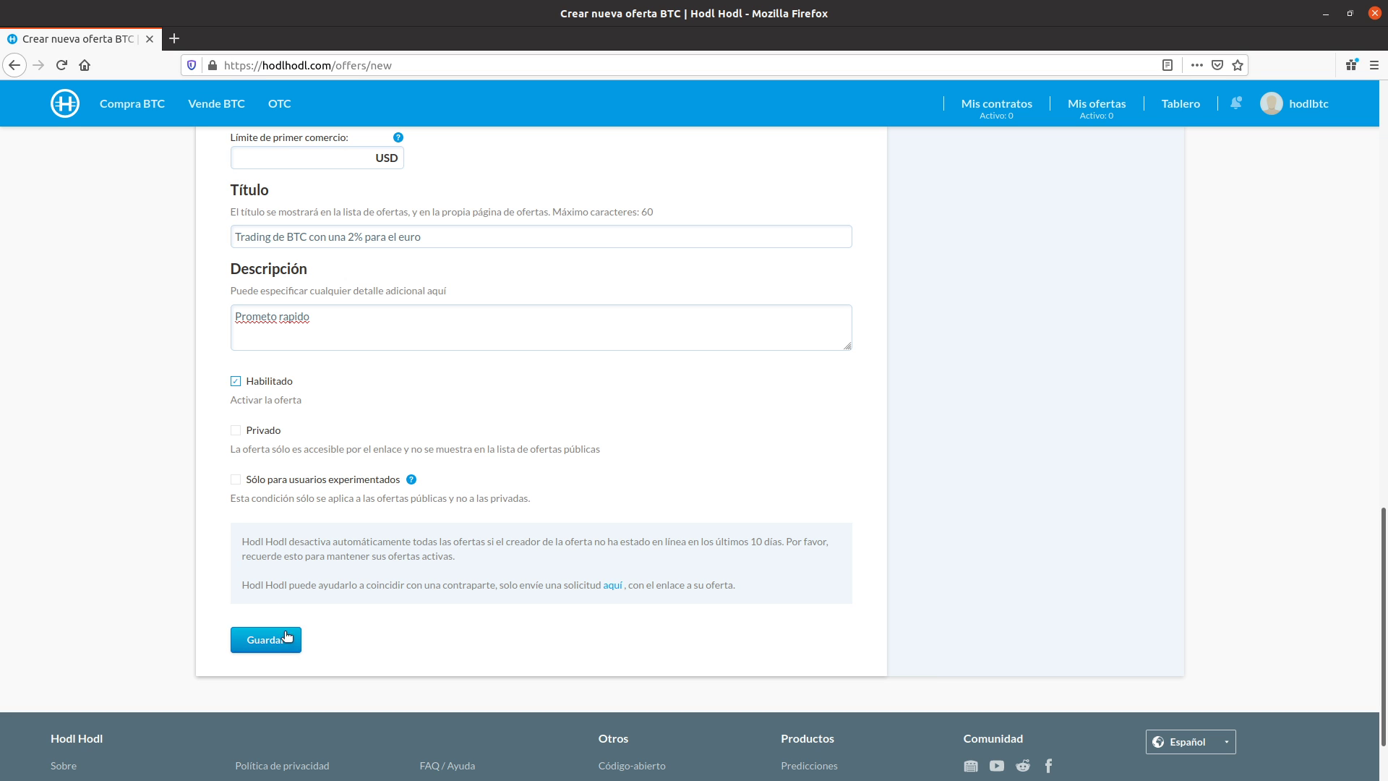
pyautogui.click(235, 430)
pyautogui.click(282, 642)
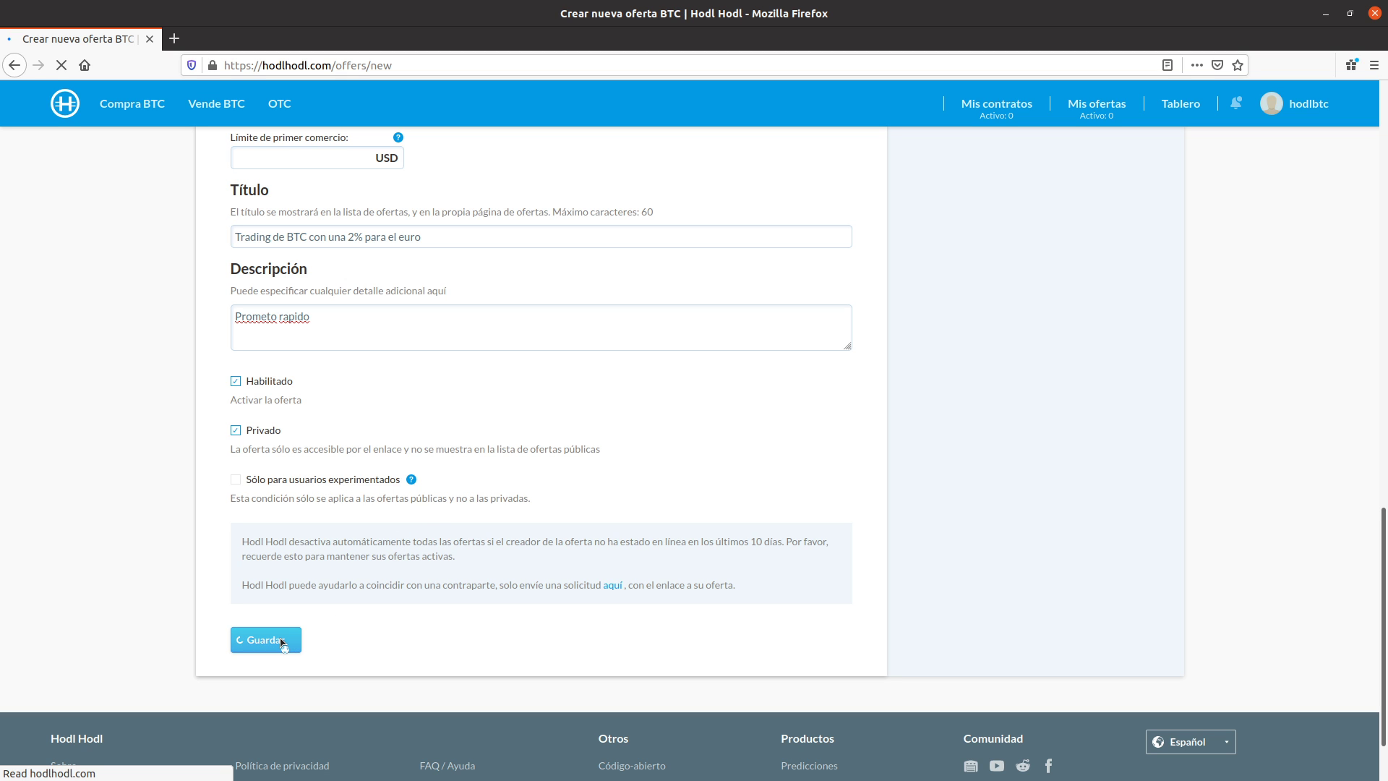